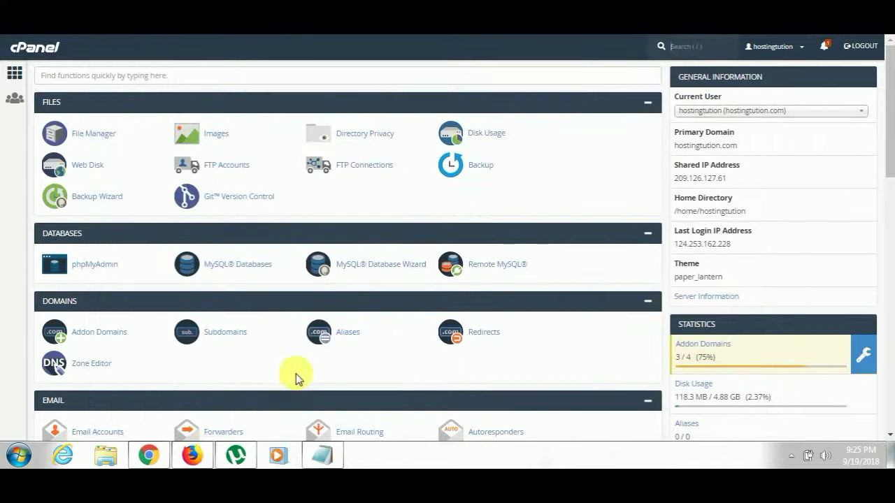
Log in to the OrderBox customer panel at manage.nameindia.in/customer with the account e-mail and password.
text(http://manage.namsindia.in/cpanel)
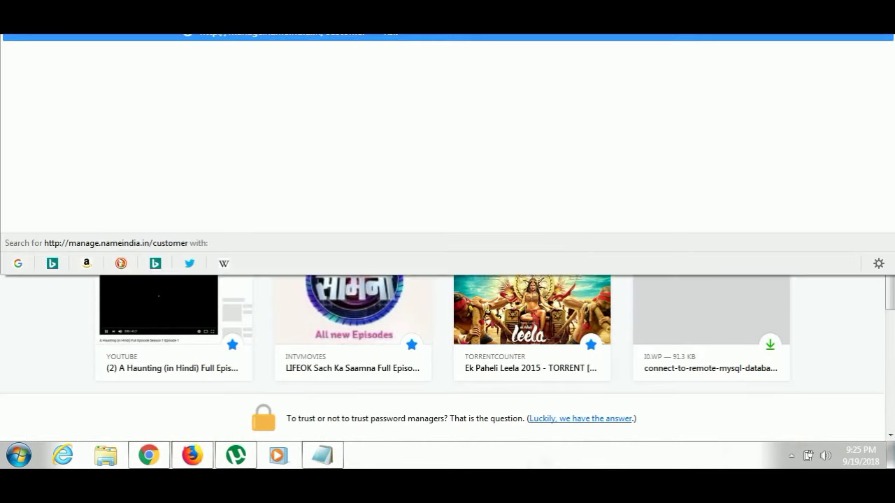
key(Return)
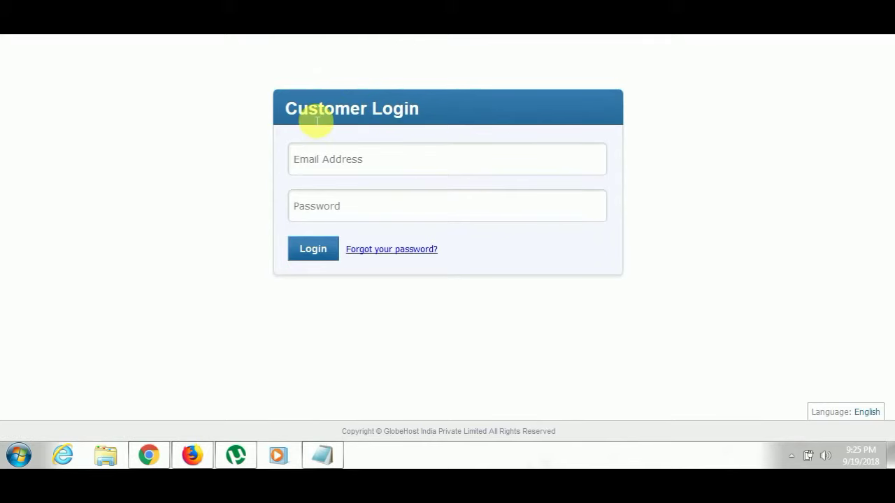
click(368, 158)
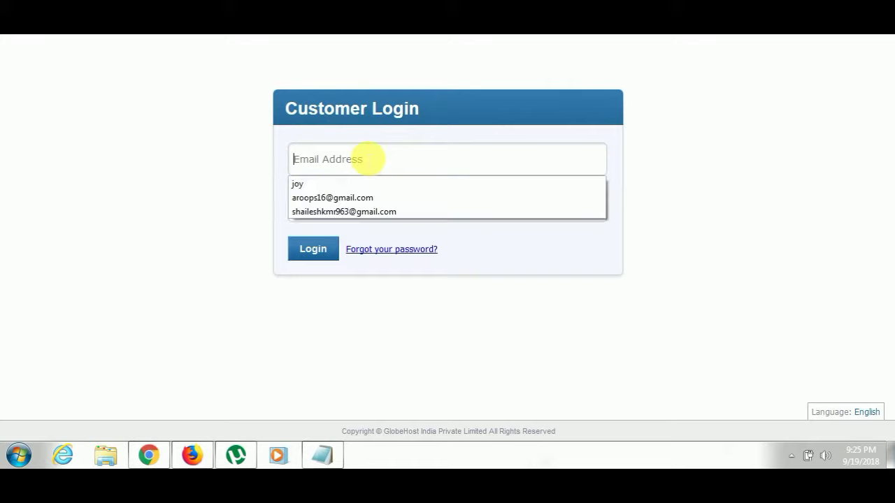
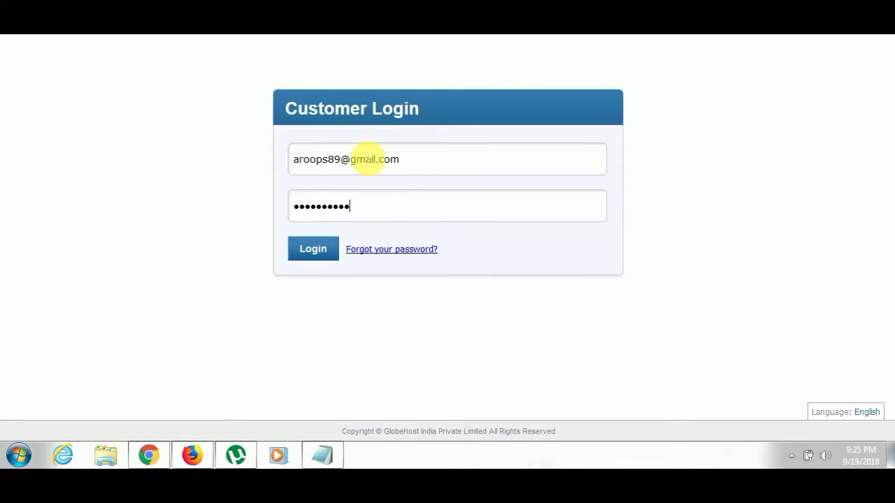
key(Return)
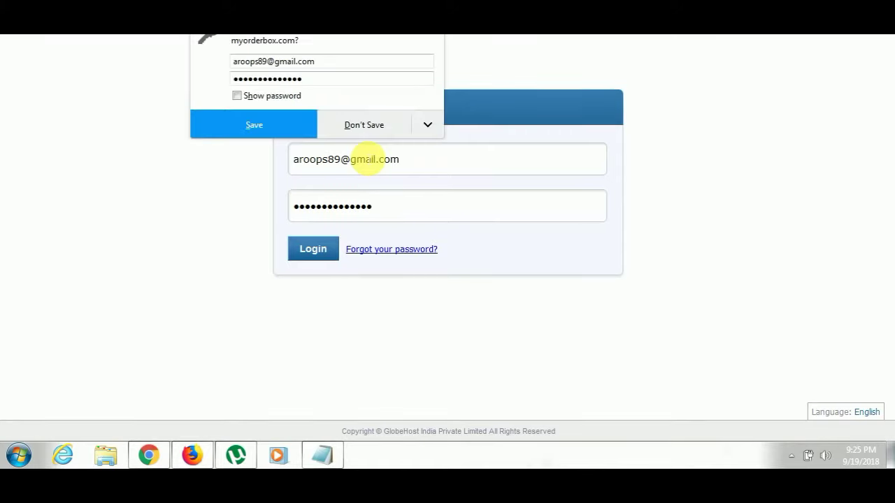
click(224, 198)
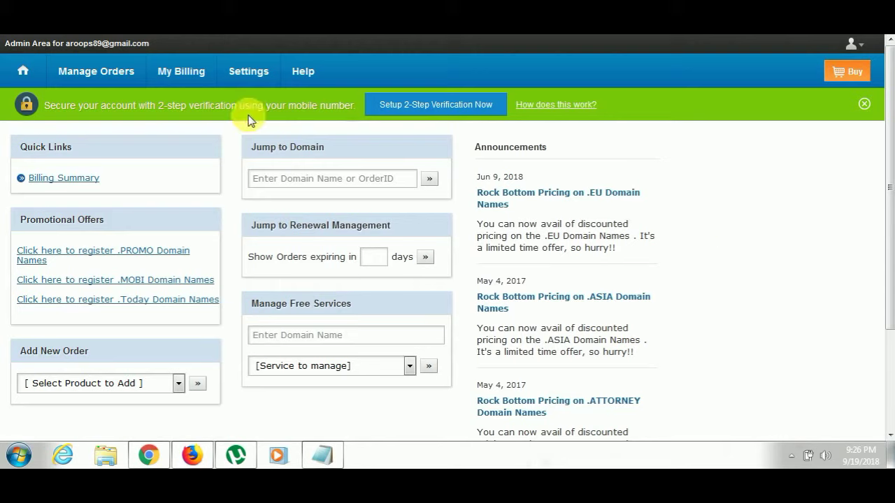
Open the hostingtution.com order from the orders list and go to its Business Email account management.
mouse_move(126, 70)
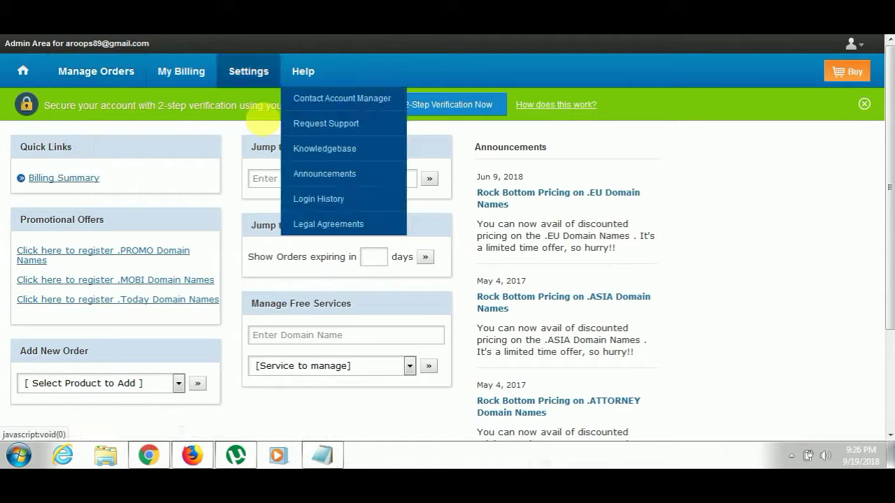
click(400, 149)
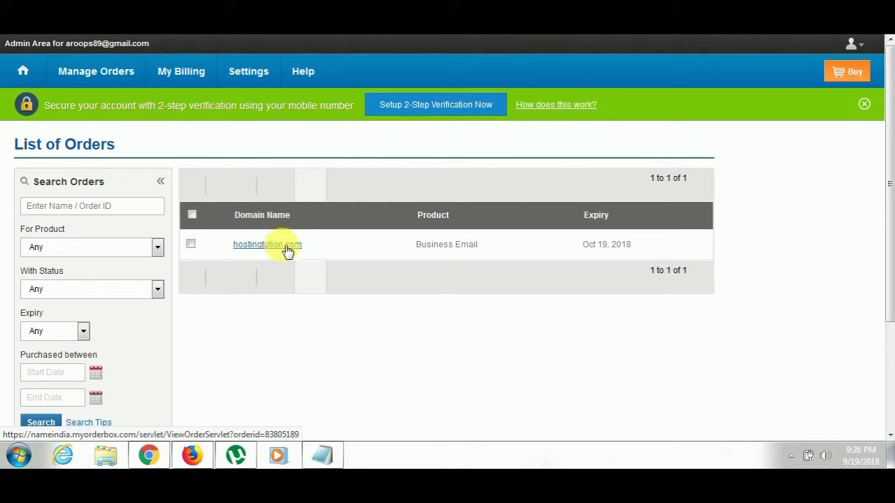
click(274, 249)
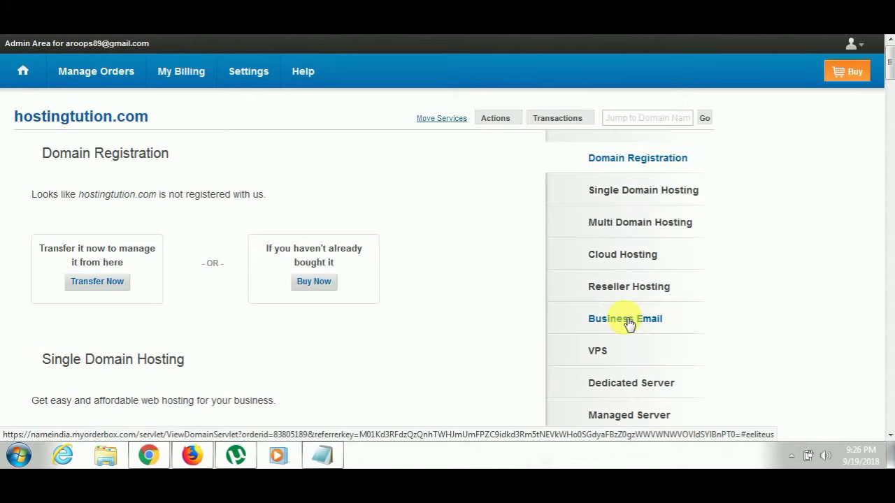
click(633, 321)
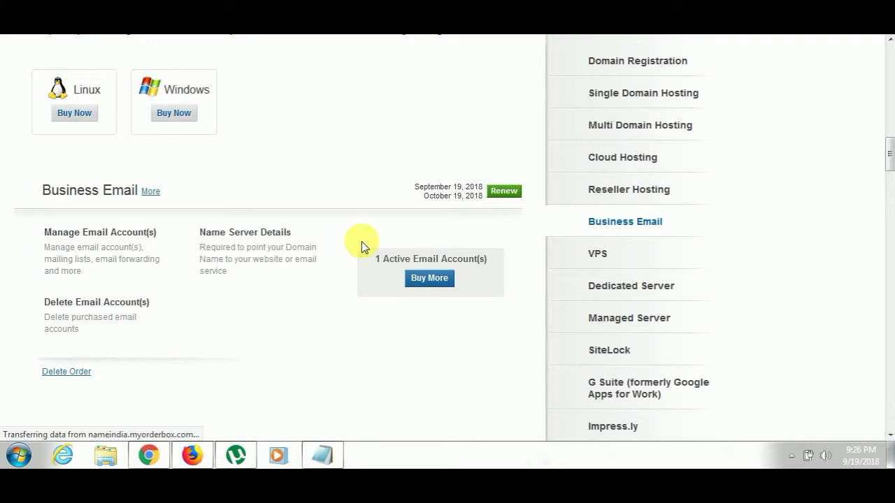
scroll(343, 251, down, 2)
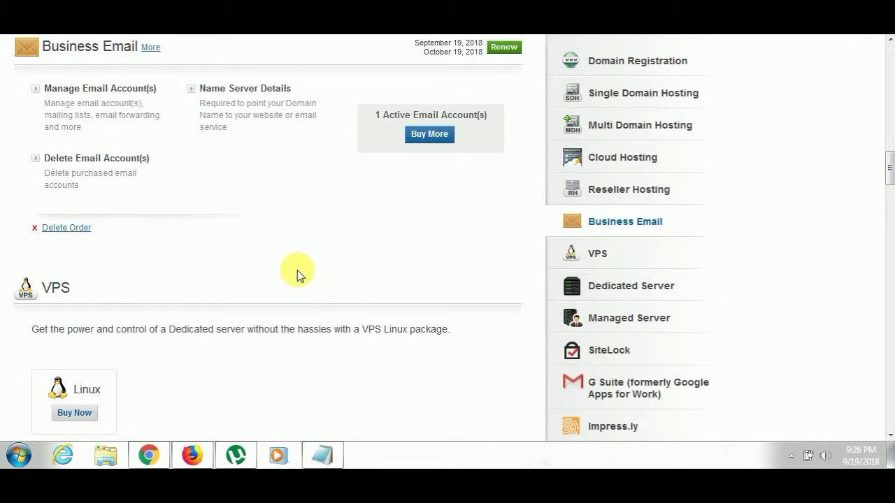
scroll(297, 275, up, 1)
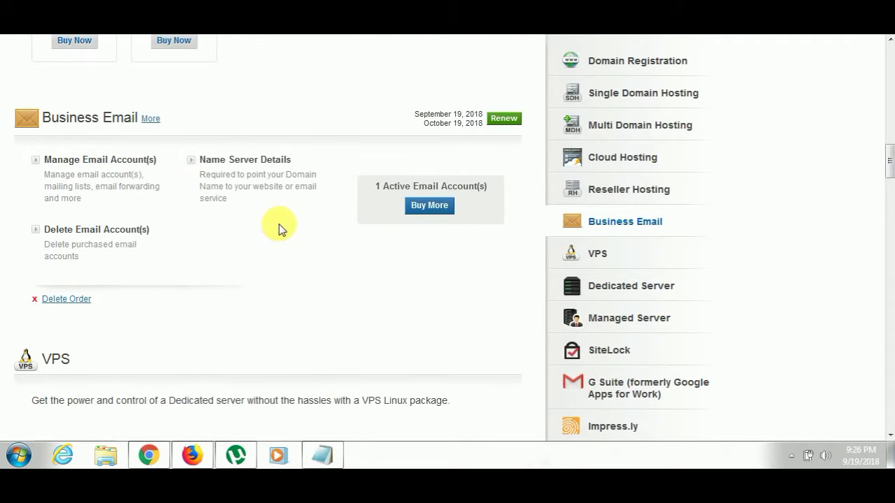
click(116, 163)
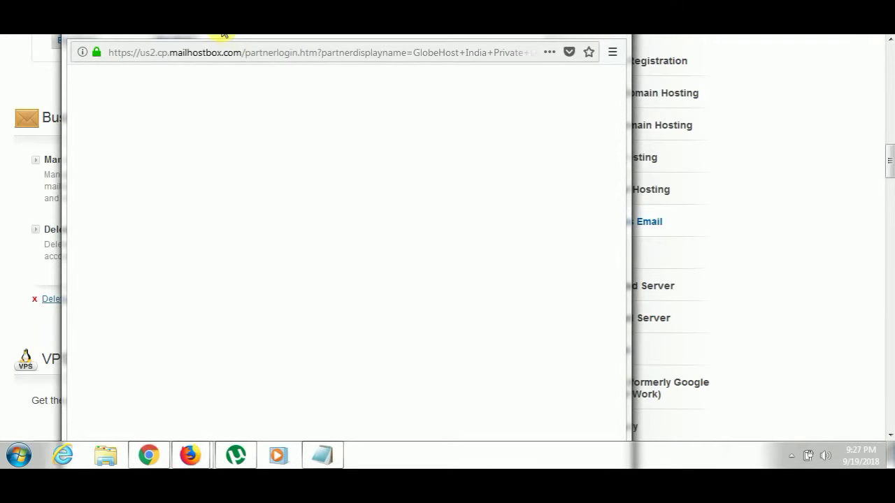
Review the required MX, CNAME and TXT records in Mailhostbox DNS Configuration, then return to cPanel.
click(176, 99)
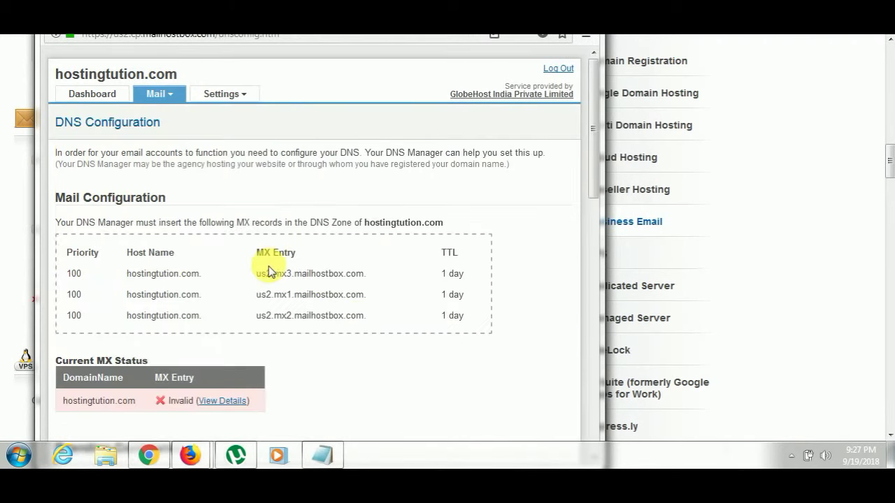
scroll(277, 253, down, 4)
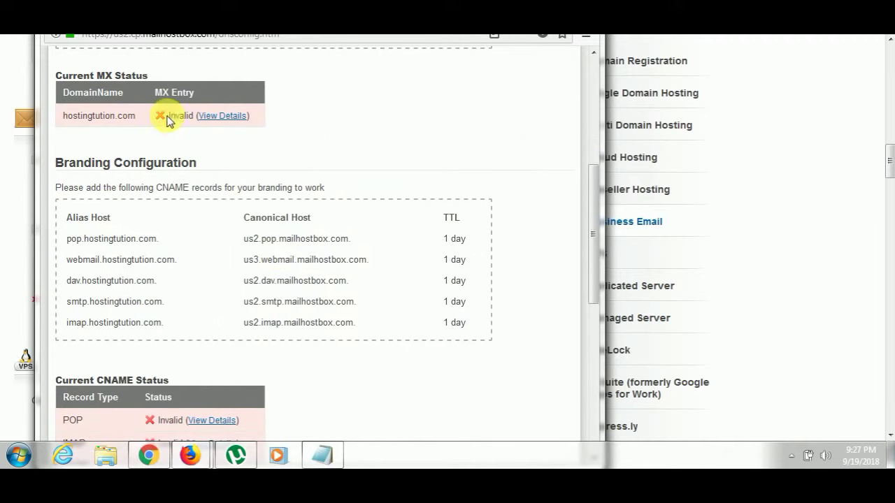
scroll(221, 324, down, 5)
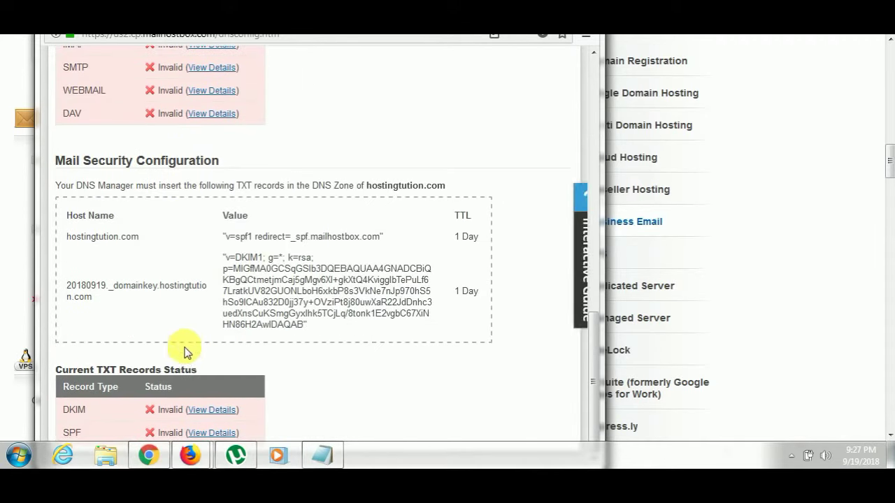
scroll(188, 351, up, 9)
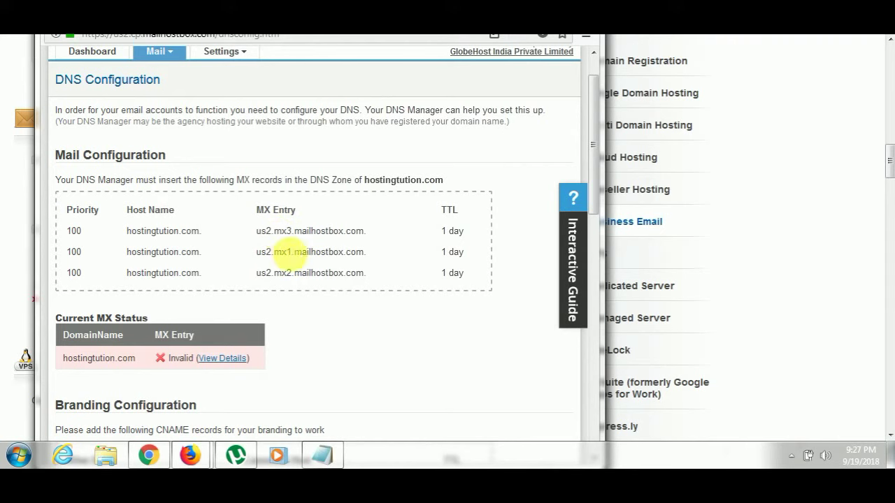
click(156, 453)
scroll(270, 250, down, 3)
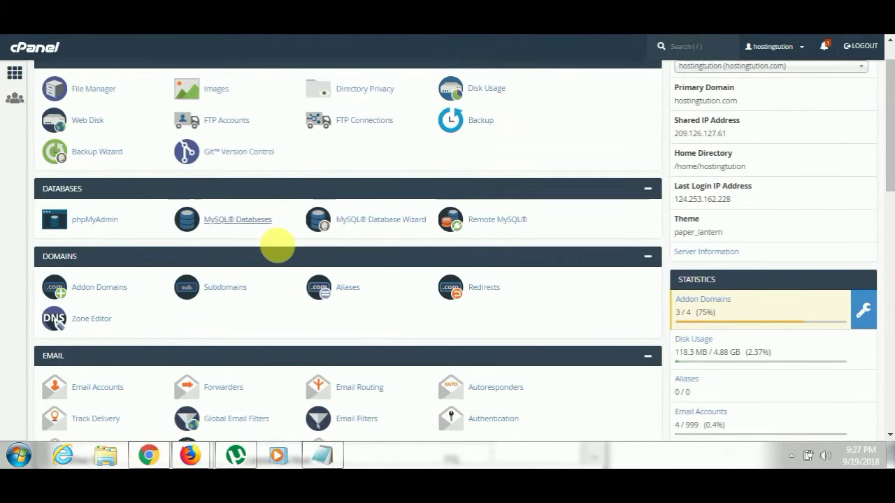
Manage the hostingtuition.com zone in Zone Editor and filter it to MX records.
click(109, 230)
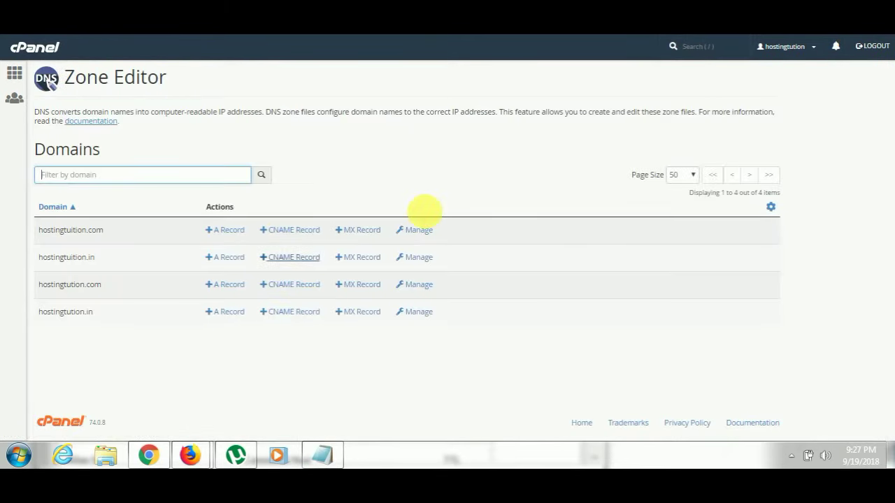
click(418, 232)
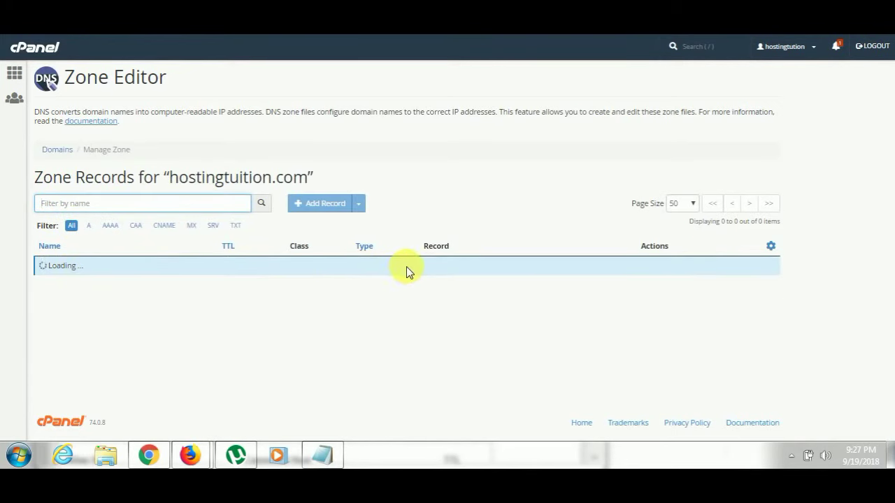
scroll(495, 283, down, 2)
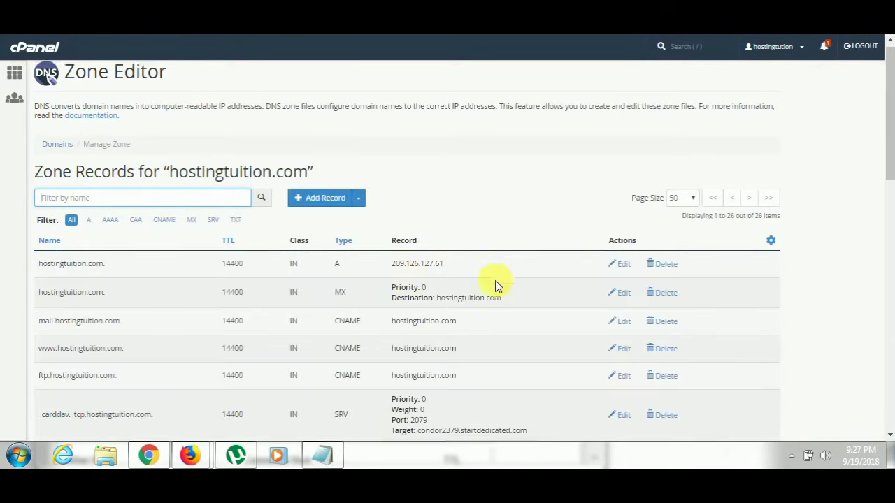
click(192, 155)
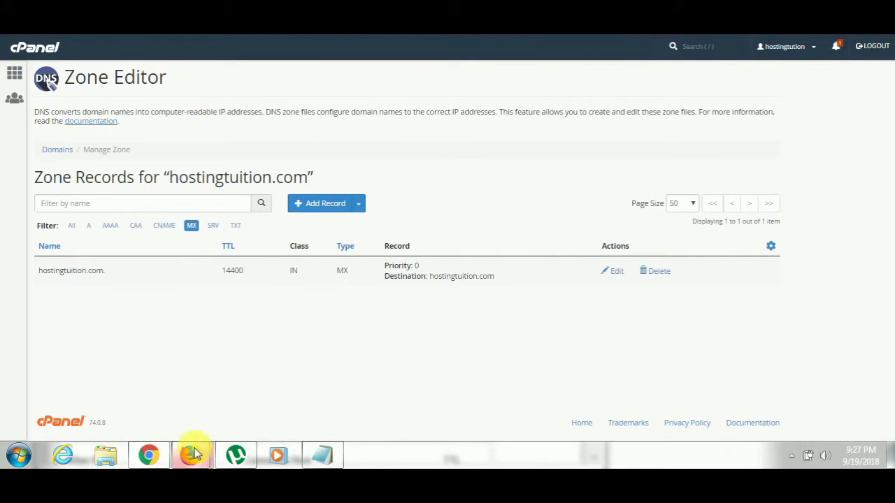
Edit the existing MX record and paste us2.mx3.mailhostbox.com as its destination.
mouse_move(195, 455)
click(266, 388)
drag(258, 237, 369, 239)
key(ctrl+c)
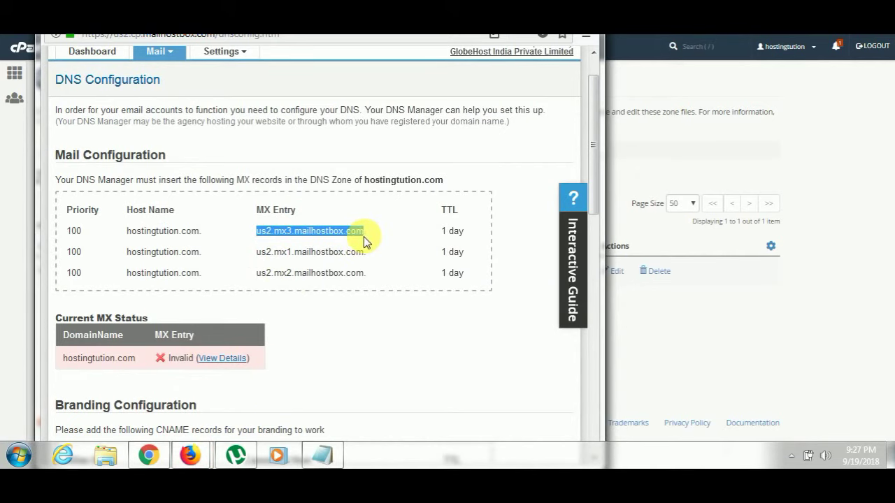
click(662, 304)
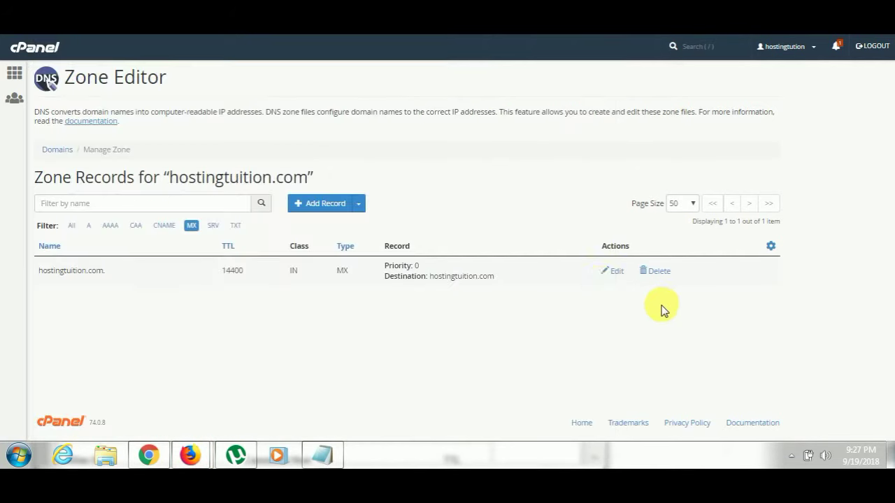
click(609, 271)
drag(545, 299, 457, 303)
key(ctrl+v)
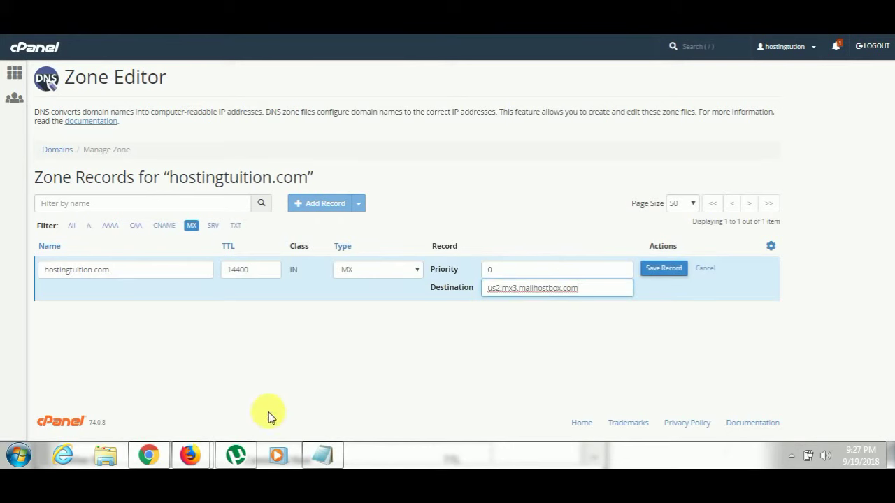
Set the MX record's priority to 100 and save it.
mouse_move(186, 458)
click(230, 369)
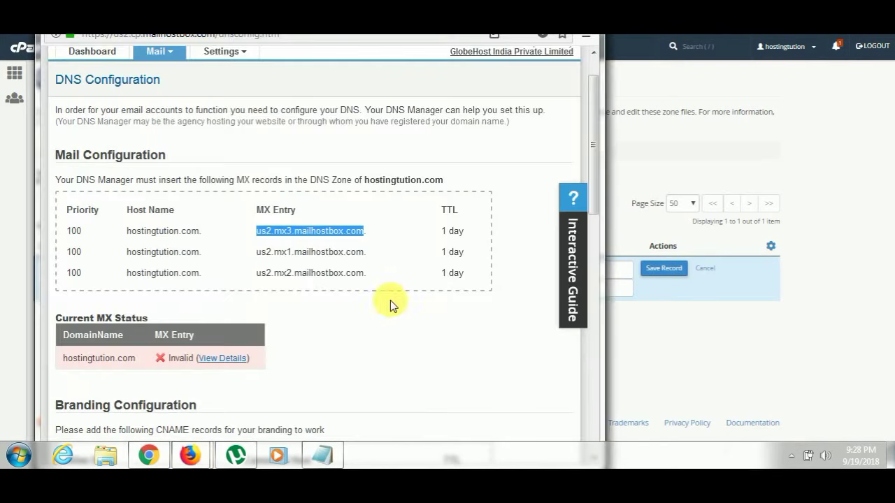
click(644, 341)
click(578, 273)
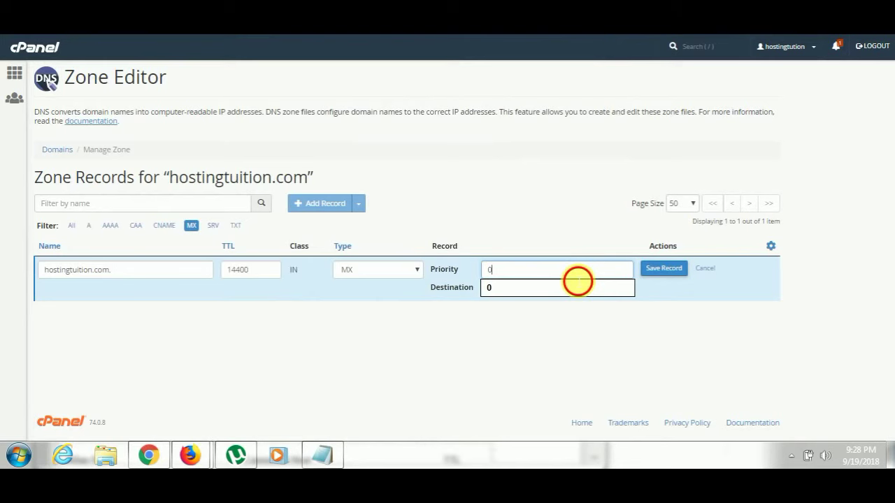
text(1)
click(661, 270)
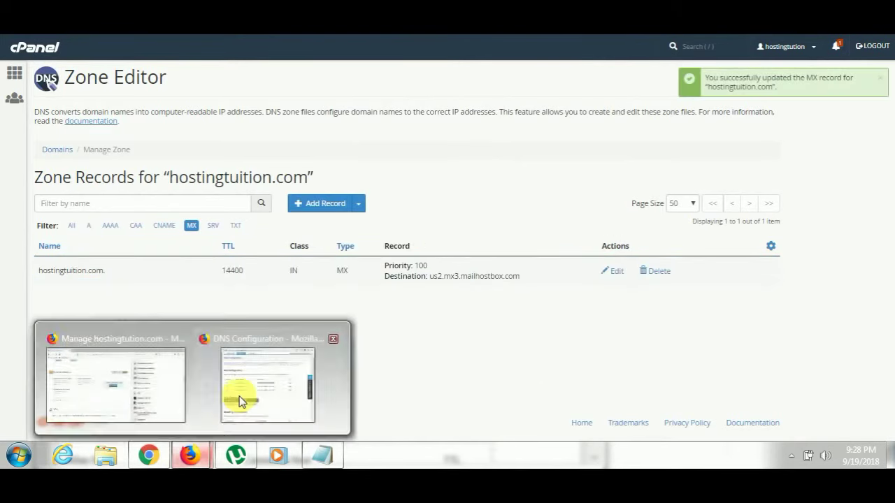
Copy the us2.mx1.mailhostbox.com. host from the Mailhostbox DNS Configuration page.
click(236, 410)
click(301, 258)
triple_click(298, 257)
key(ctrl+c)
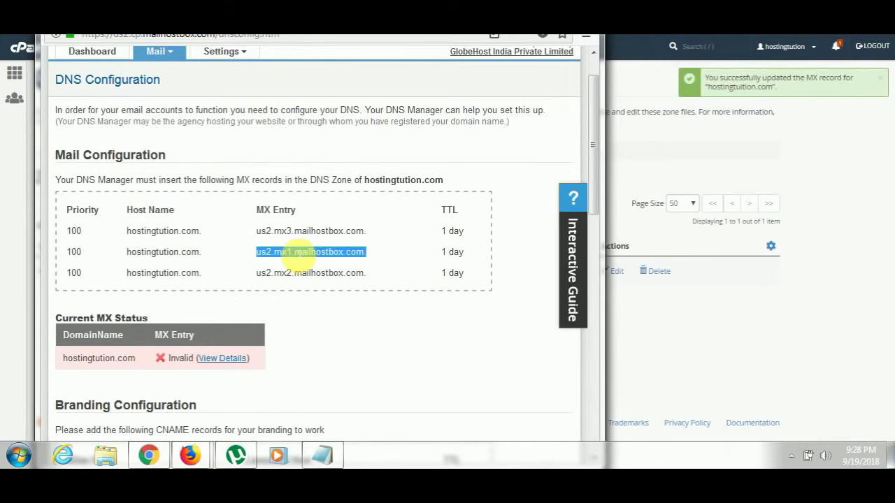
click(660, 307)
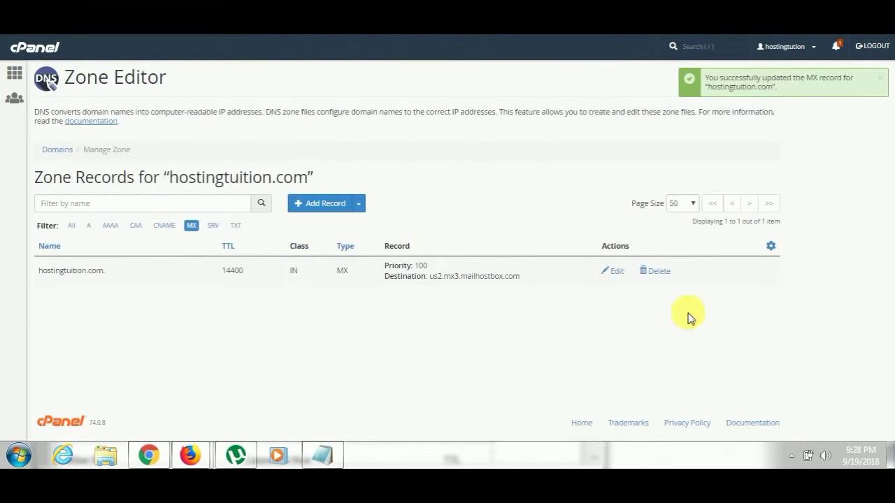
Add an MX record for us2.mx1.mailhostbox.com, without the trailing dot, at priority 100.
click(361, 204)
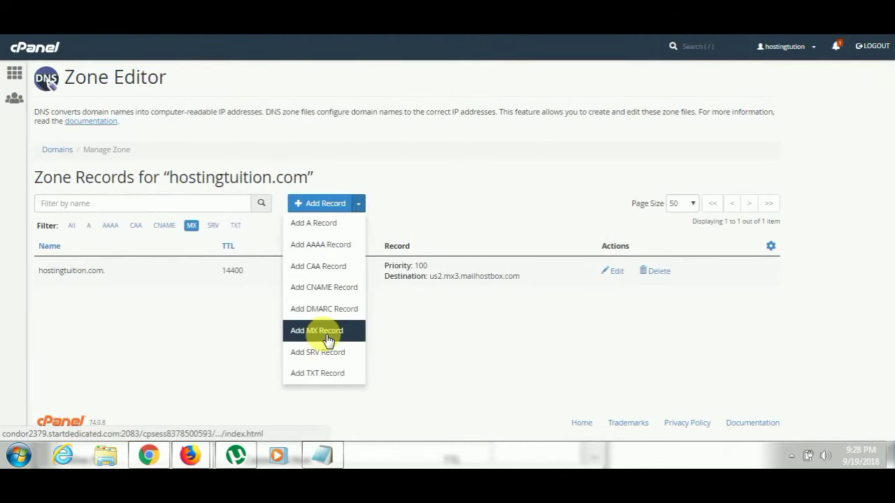
click(323, 330)
click(490, 292)
key(ctrl+v)
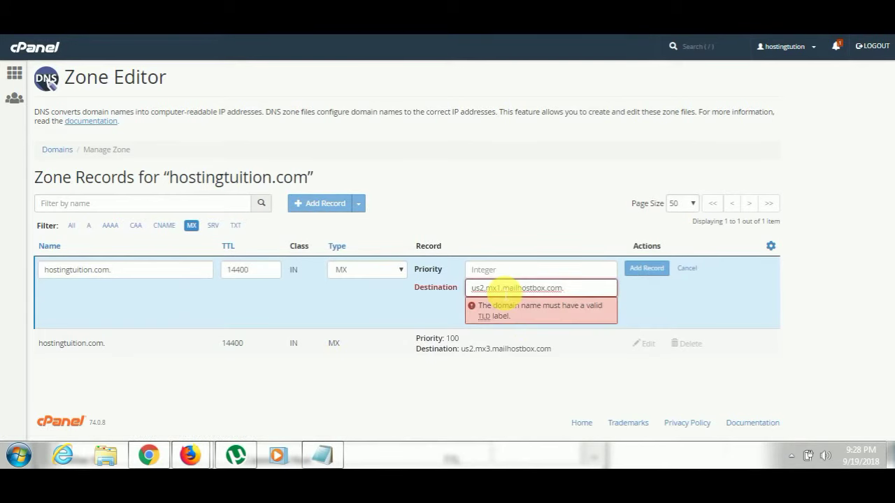
key(BackSpace)
click(529, 277)
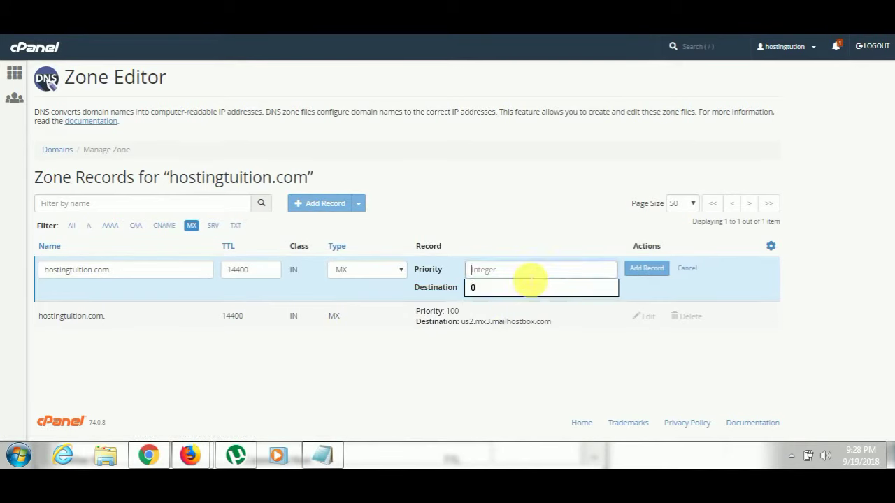
text(100)
click(650, 269)
Copy the us2.mx2.mailhostbox.com. host from the Mailhostbox DNS Configuration page.
mouse_move(190, 456)
click(259, 366)
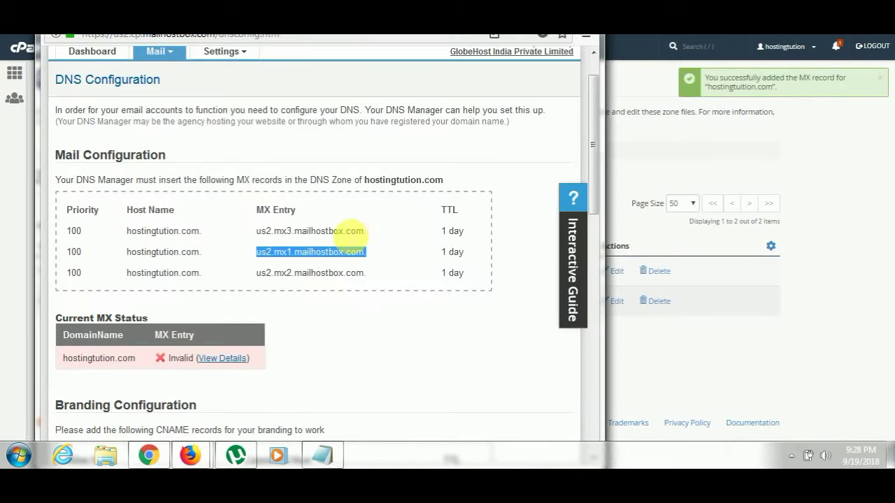
triple_click(301, 231)
key(ctrl+c)
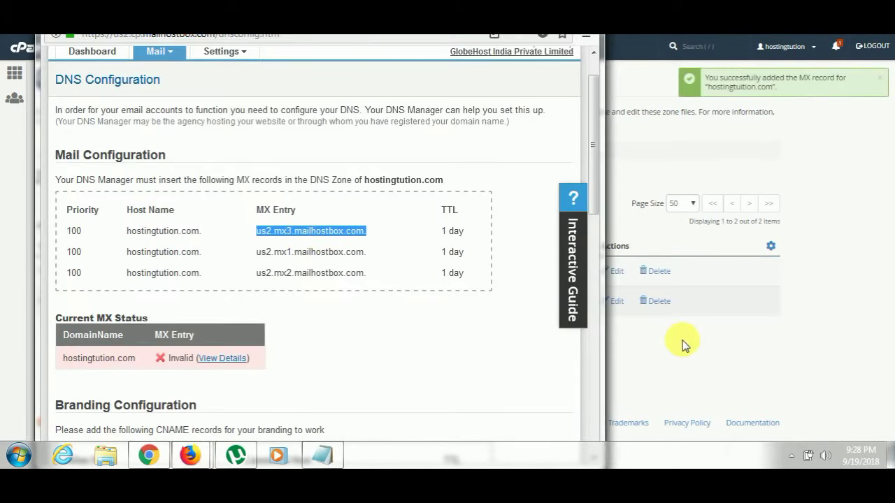
click(683, 342)
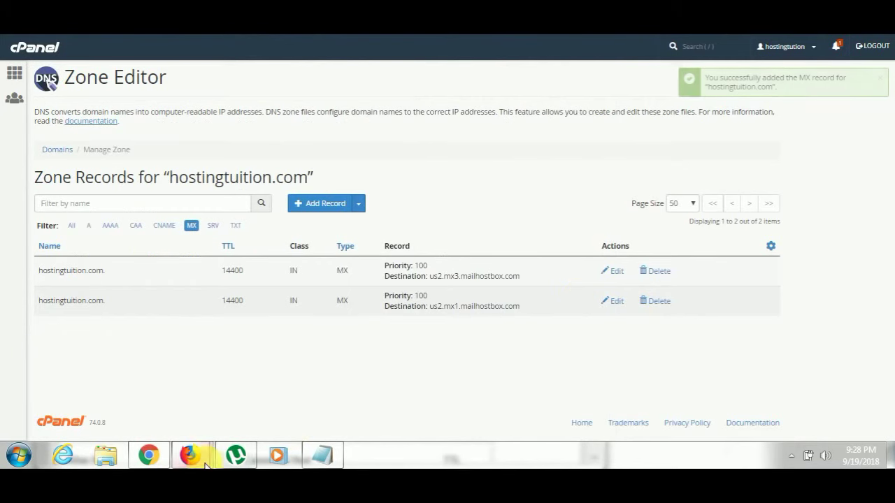
mouse_move(190, 456)
click(253, 414)
triple_click(354, 273)
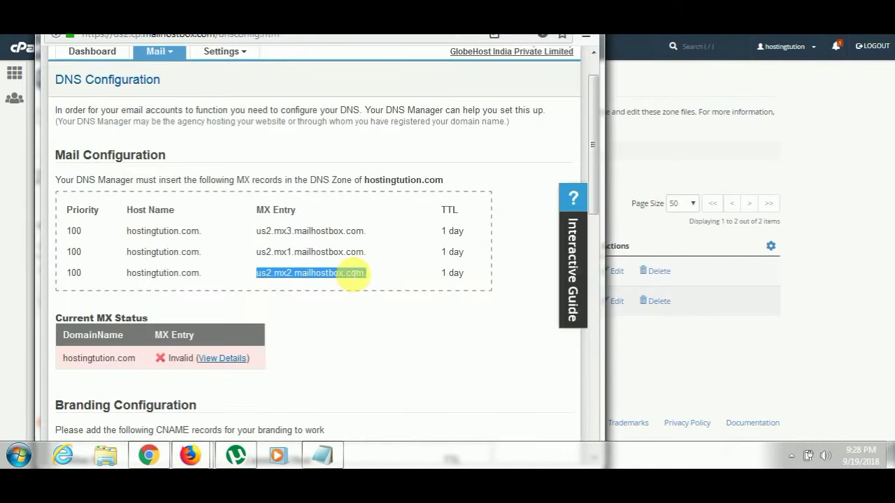
click(661, 362)
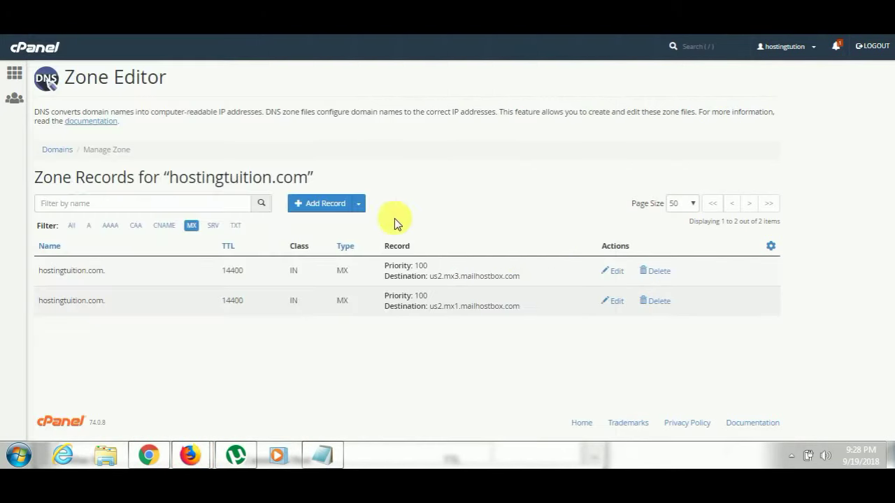
Add another MX record using the copied Mailhostbox host and priority 10.
click(360, 204)
click(326, 330)
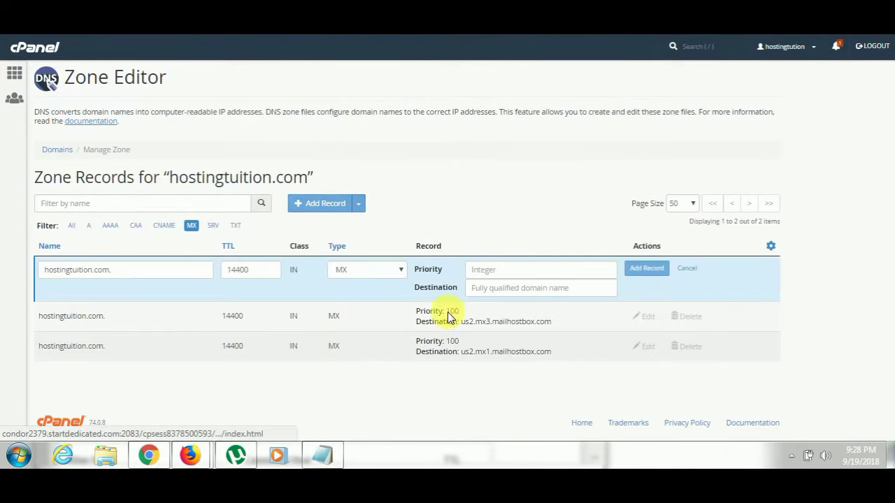
click(493, 288)
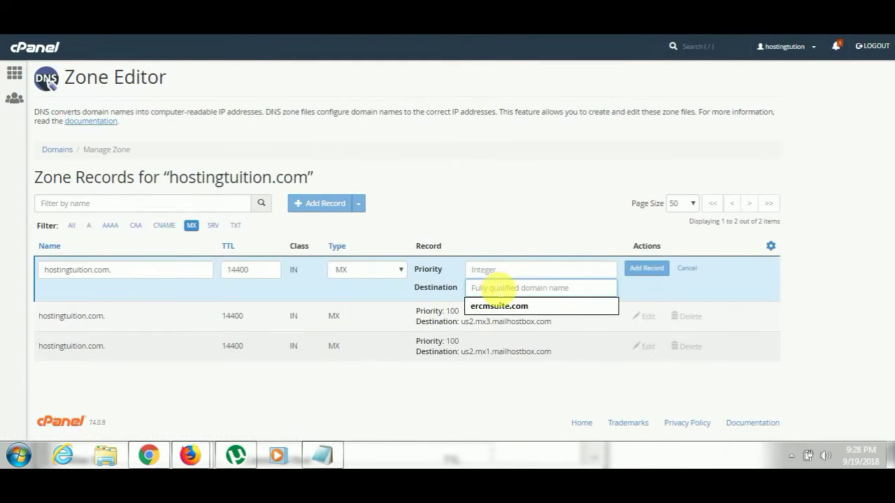
key(ctrl+v)
key(BackSpace)
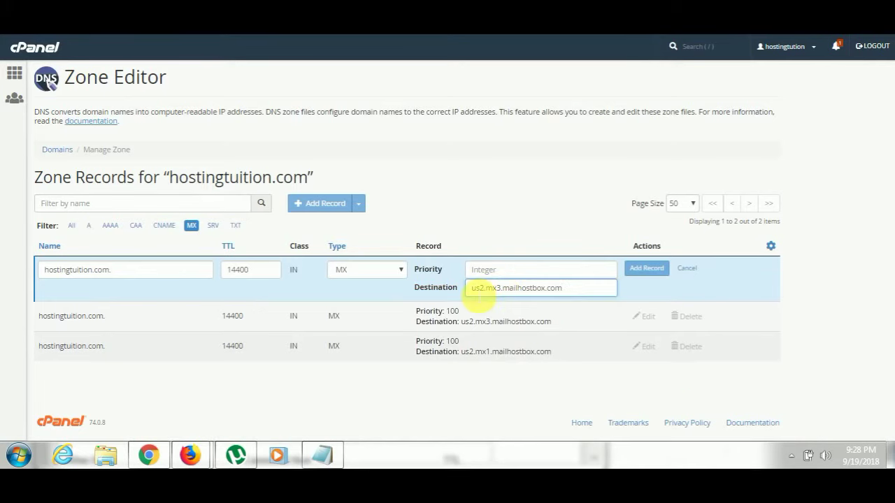
click(502, 273)
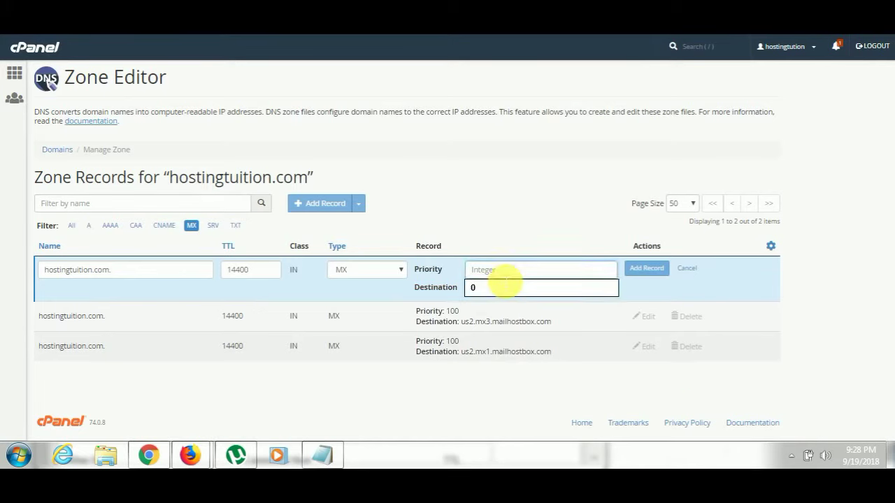
text(100)
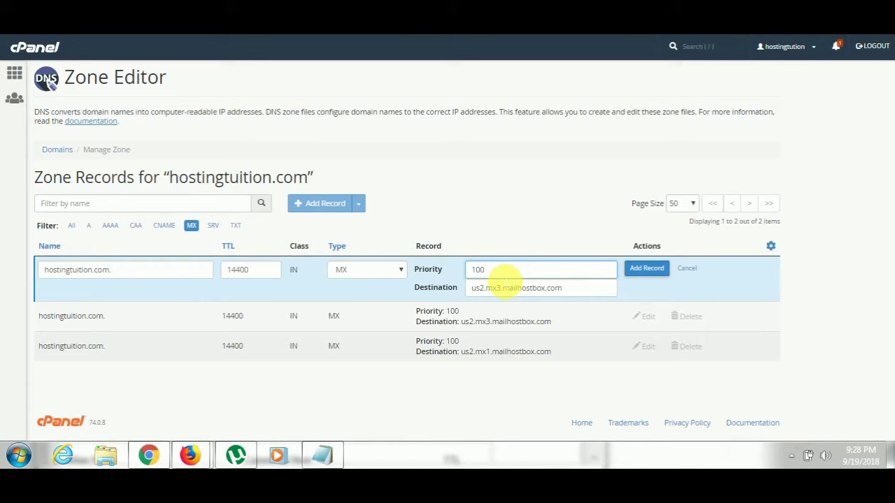
click(645, 269)
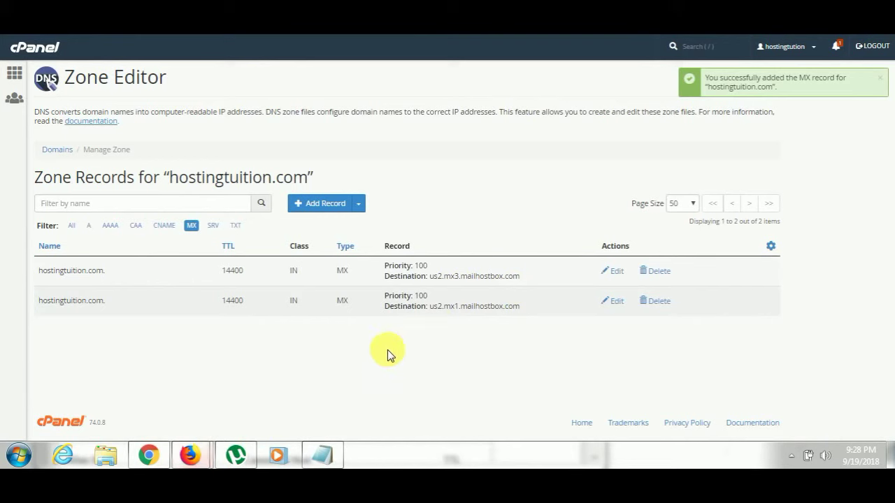
Add the us2.mx2.mailhostbox.com MX record at priority 100.
mouse_move(190, 455)
click(250, 390)
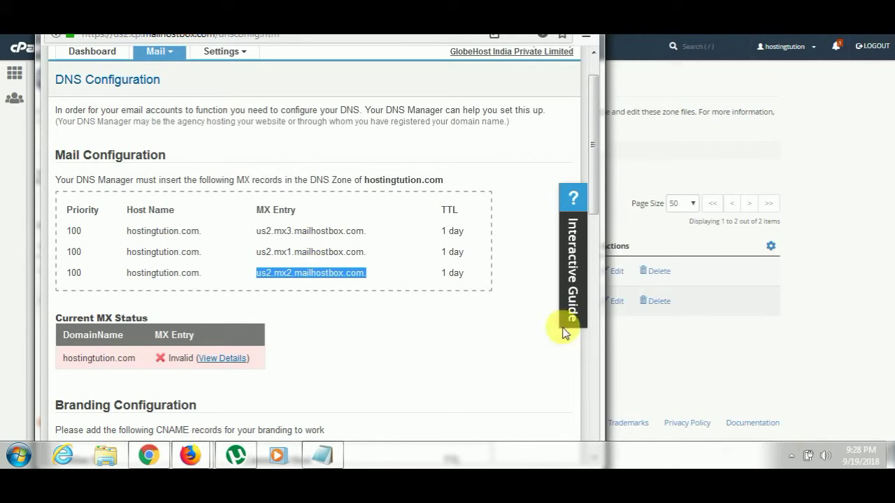
click(626, 346)
click(359, 204)
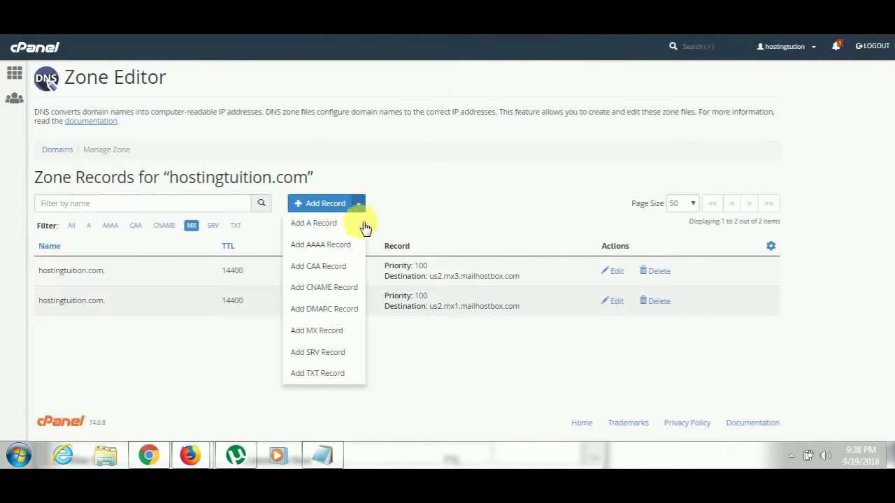
click(324, 334)
click(492, 291)
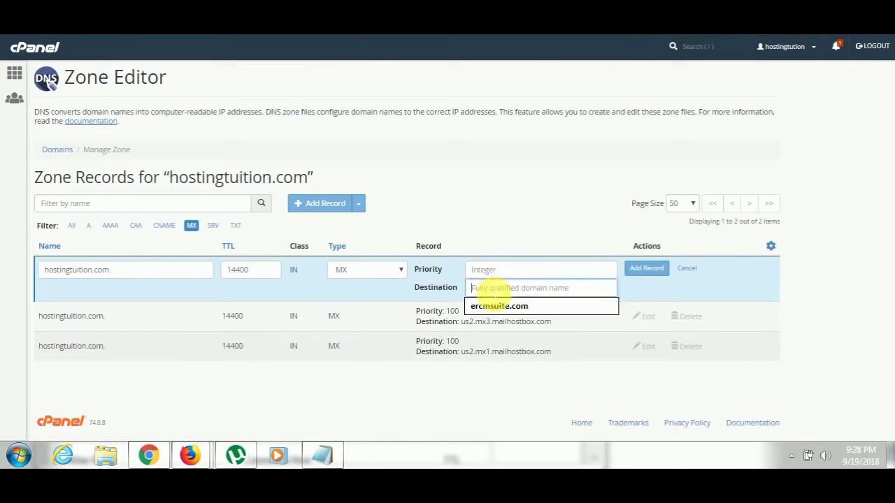
click(504, 303)
key(BackSpace)
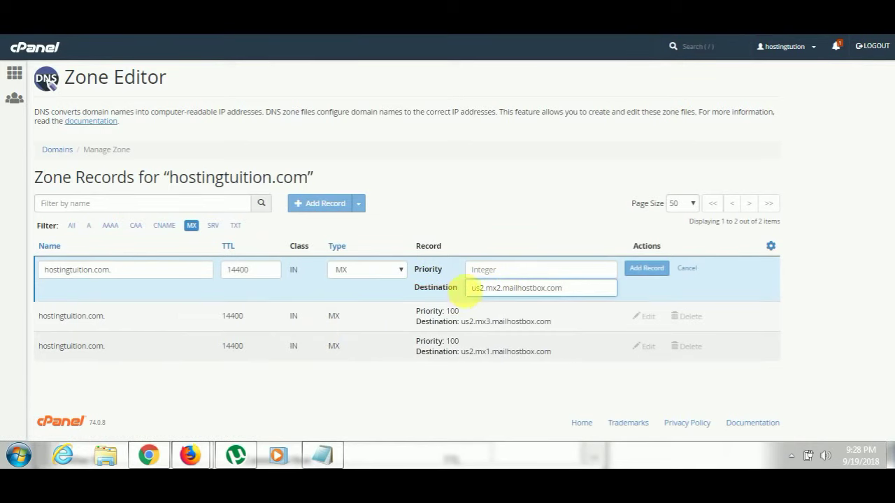
click(485, 277)
text(100)
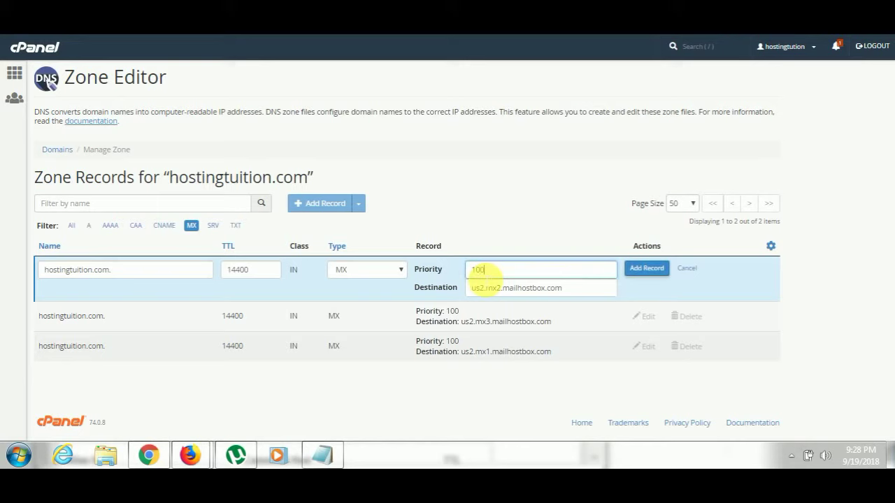
click(643, 268)
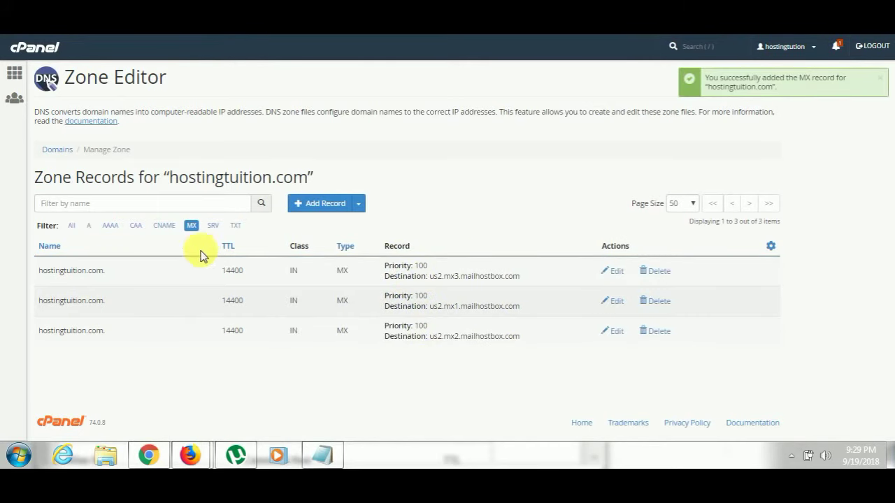
Filter the zone to CNAME records and copy the pop.hostingtution.com. alias from Mailhostbox.
click(164, 229)
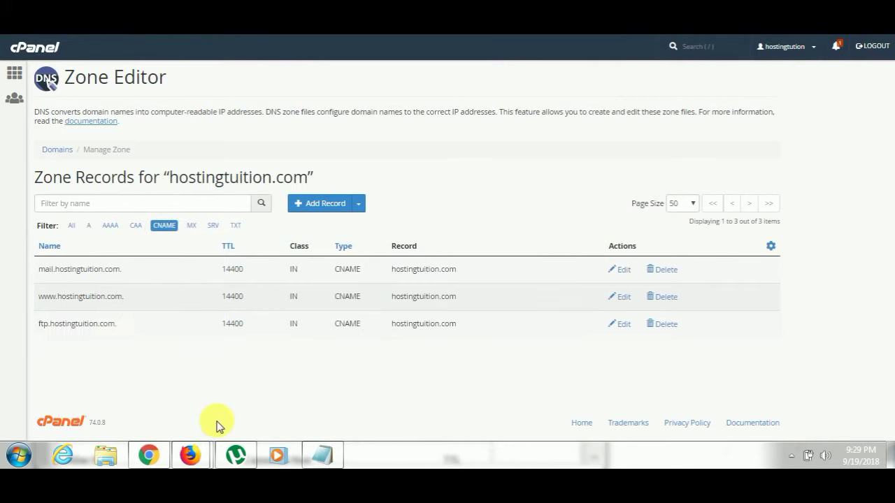
click(211, 446)
scroll(396, 252, down, 2)
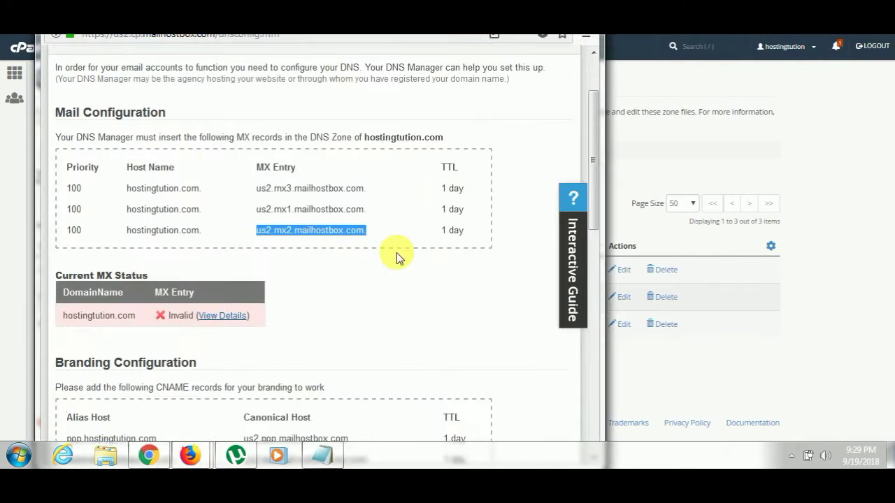
scroll(396, 252, down, 2)
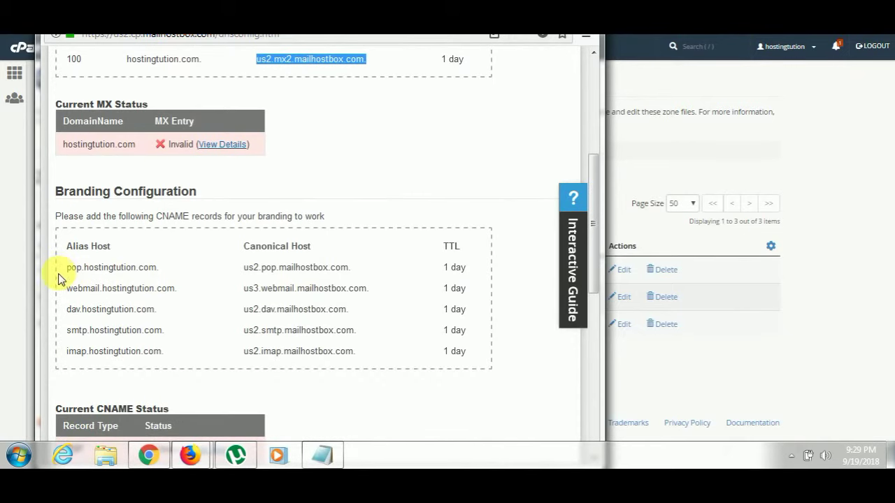
drag(68, 270, 162, 275)
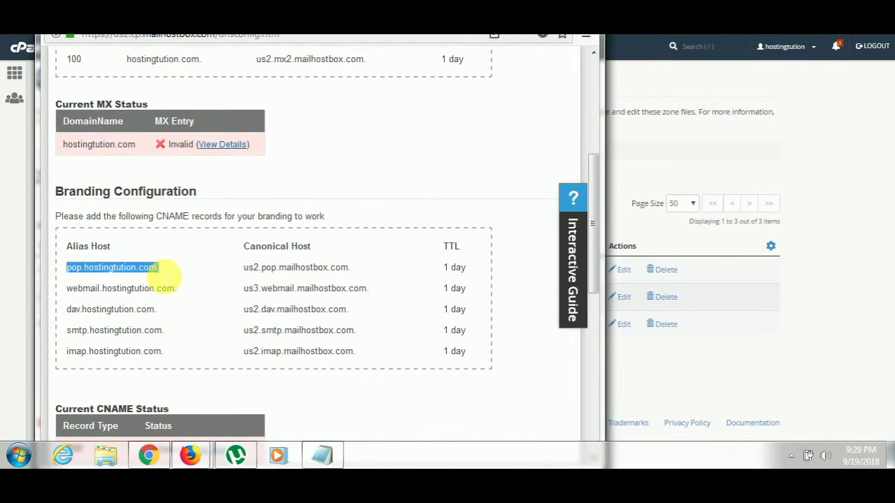
click(615, 367)
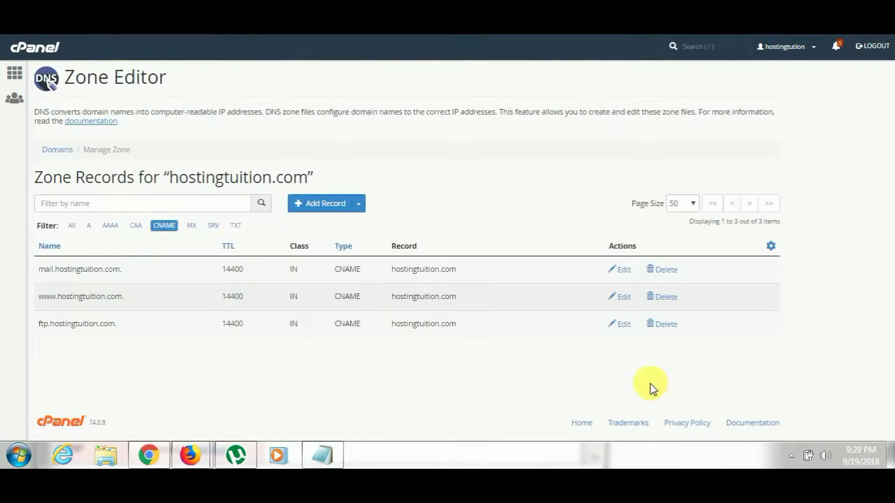
Add a pop CNAME record targeting us2.pop.mailhostbox.com.
click(359, 207)
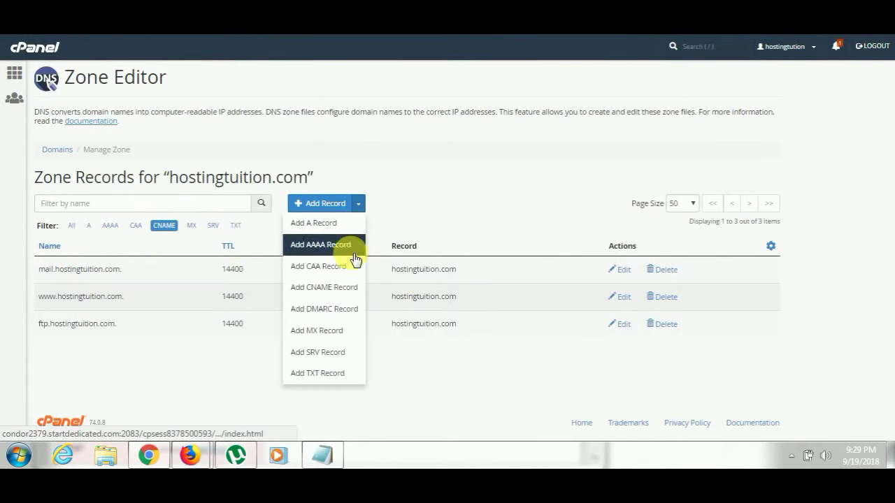
click(326, 286)
click(152, 273)
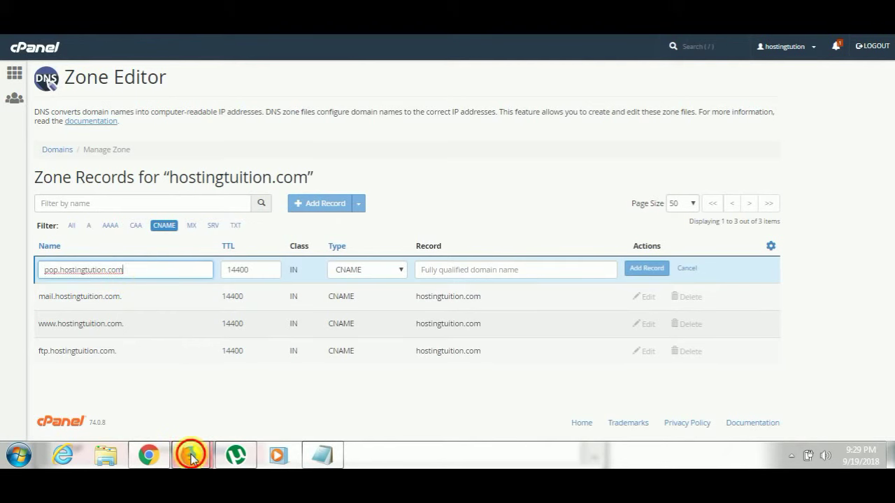
mouse_move(190, 456)
click(243, 371)
drag(251, 274, 347, 269)
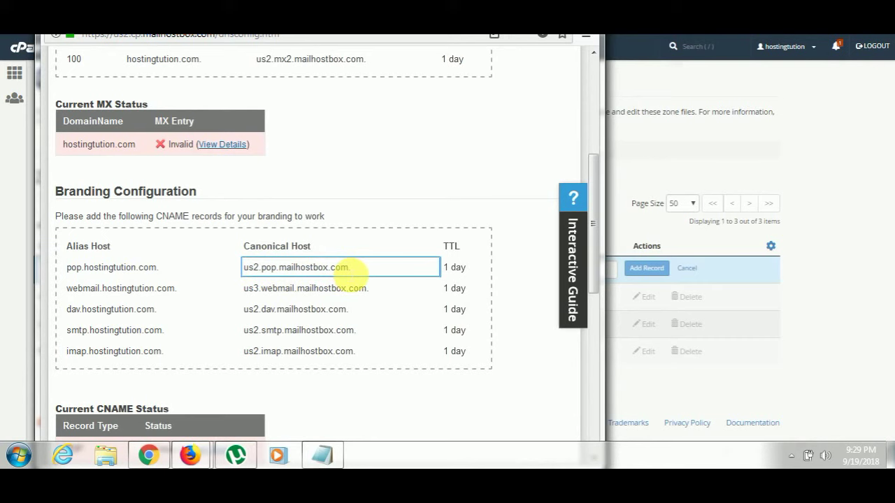
triple_click(315, 268)
key(ctrl+c)
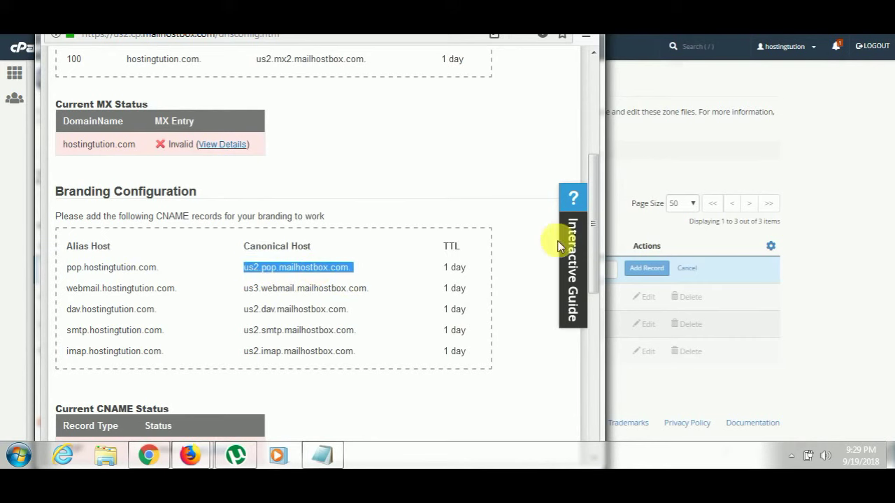
click(623, 180)
click(516, 271)
key(ctrl+v)
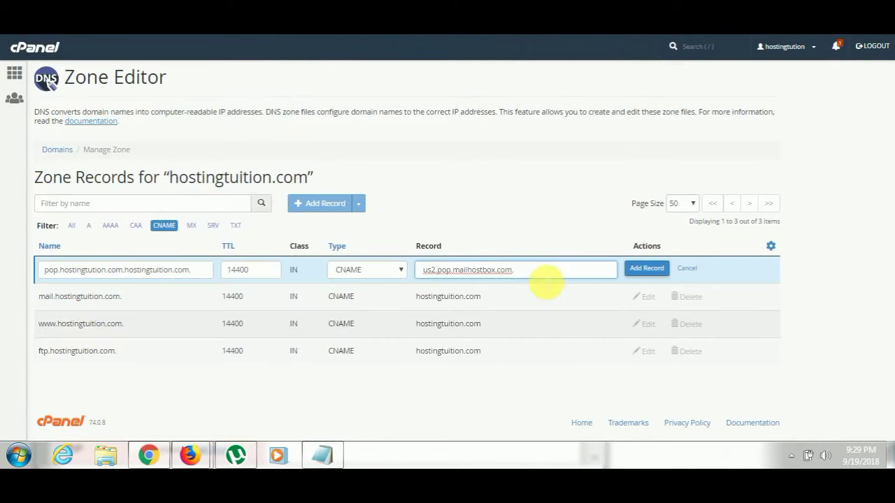
click(647, 269)
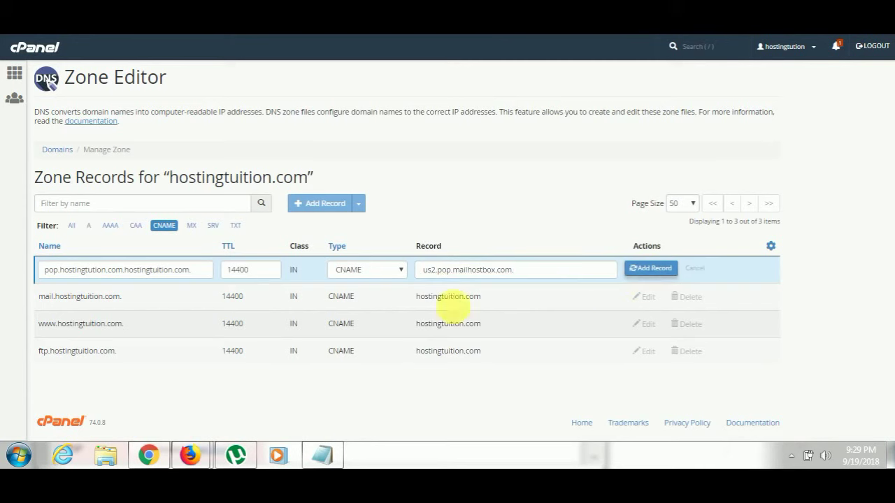
Copy the webmail alias host name from the Mailhostbox DNS page.
mouse_move(191, 455)
click(286, 368)
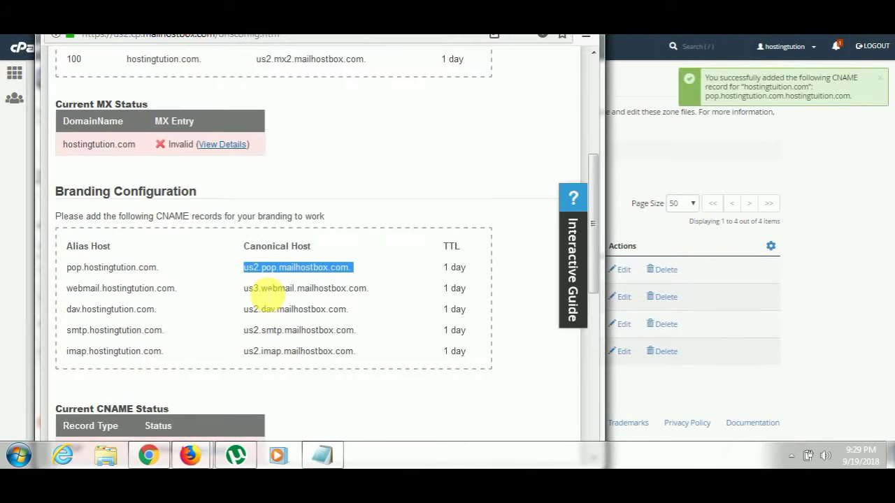
triple_click(109, 288)
key(ctrl+c)
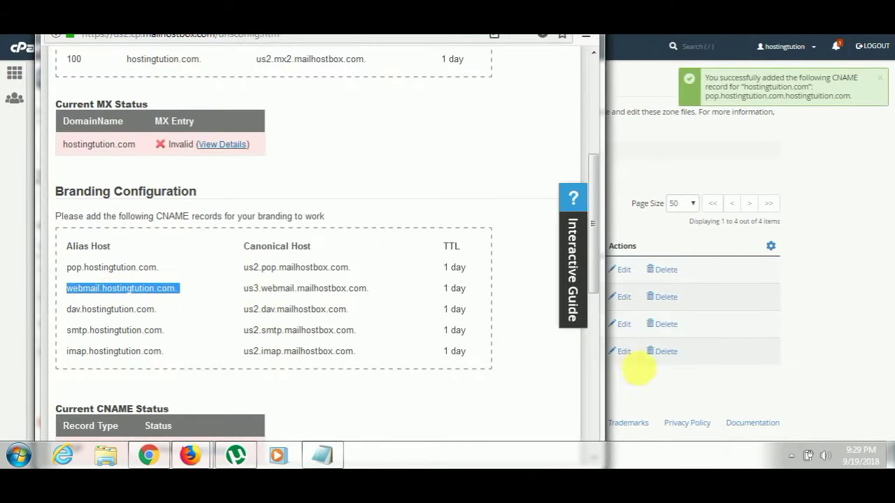
Start a new CNAME record named webmail.hostingtution.com.
click(635, 367)
click(359, 202)
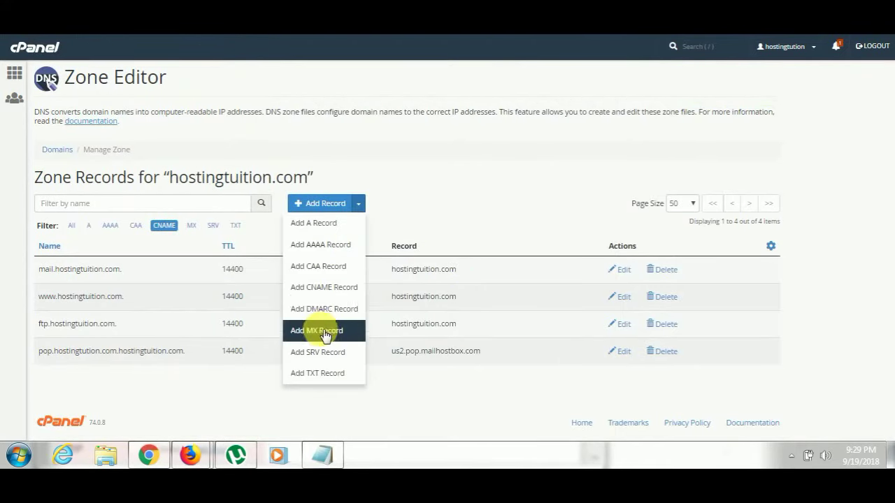
click(326, 293)
click(180, 276)
key(ctrl+v)
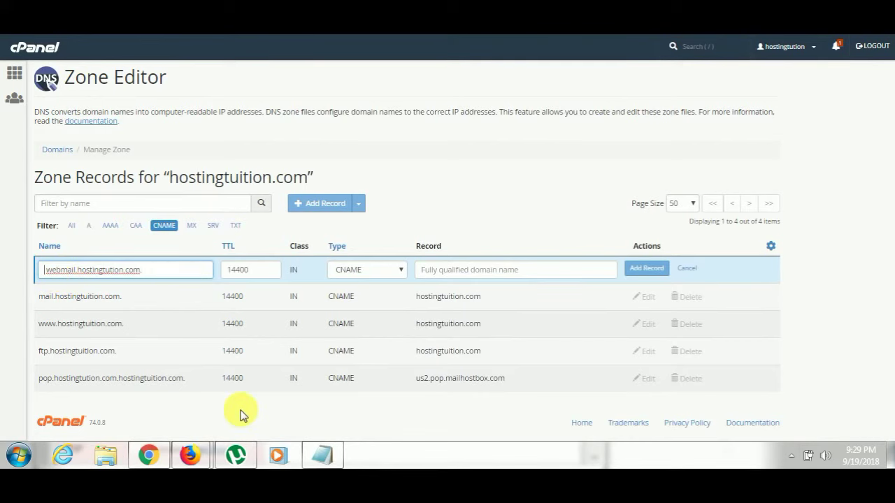
Set its target to us3.webmail.mailhostbox.com, without the trailing dot, and add the record.
mouse_move(200, 445)
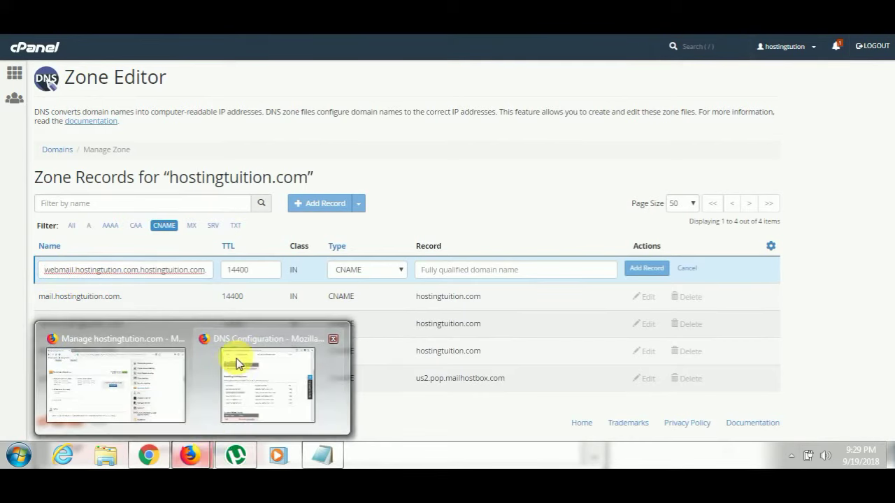
click(236, 359)
drag(244, 288, 369, 283)
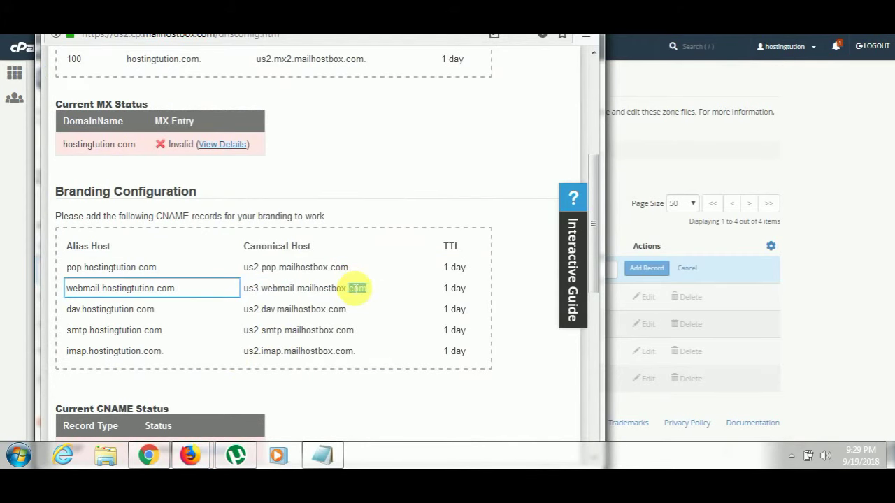
triple_click(356, 288)
key(ctrl+c)
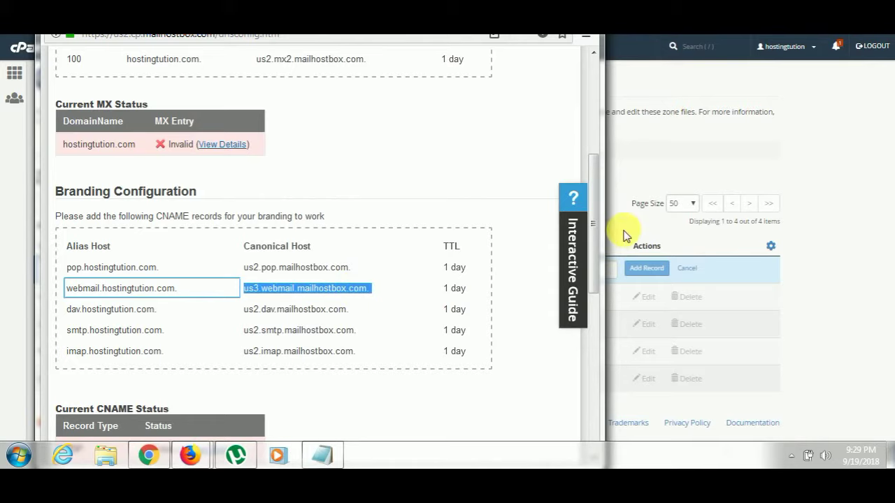
click(579, 270)
key(ctrl+v)
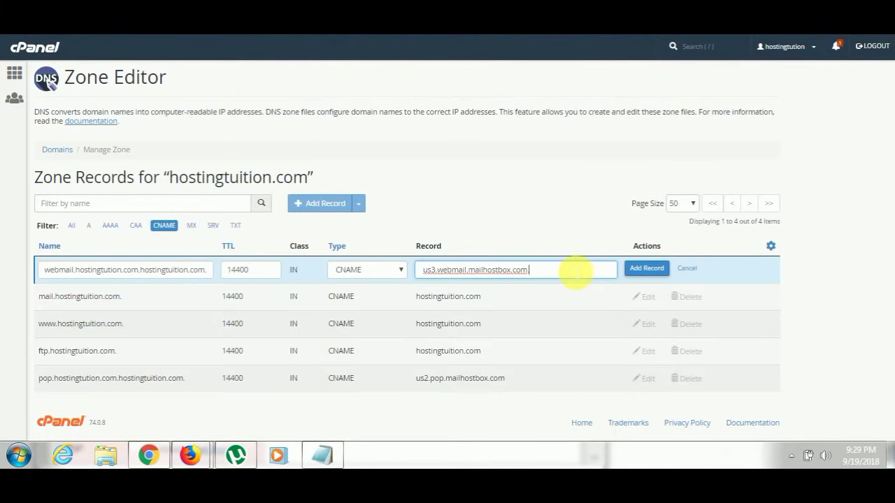
key(BackSpace)
click(632, 278)
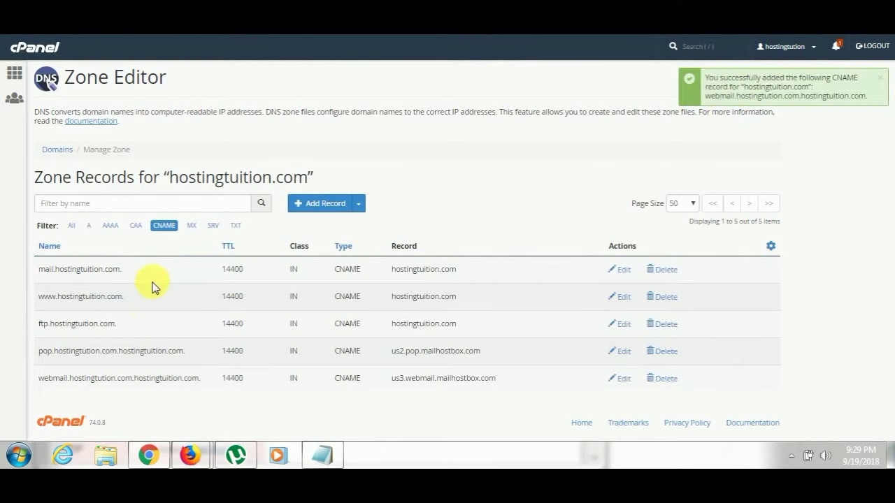
Remove the duplicated hostingtuition.com. suffix from the webmail CNAME name and save it.
click(622, 379)
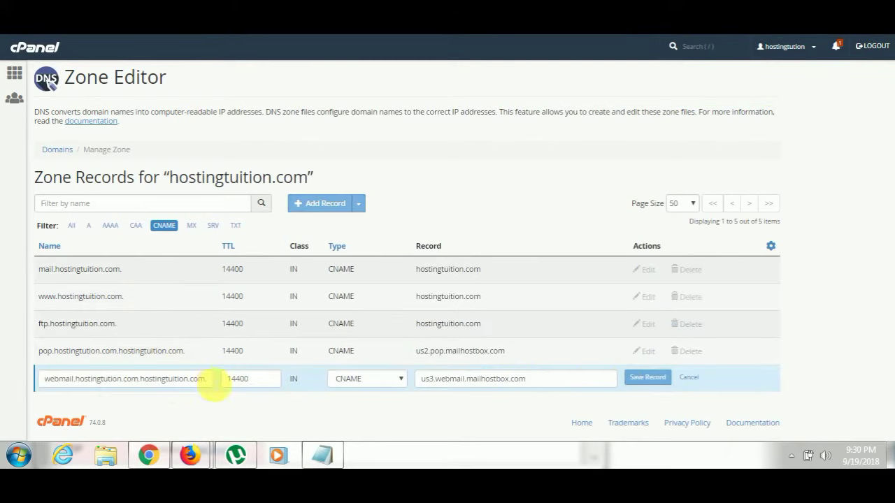
drag(207, 380, 150, 380)
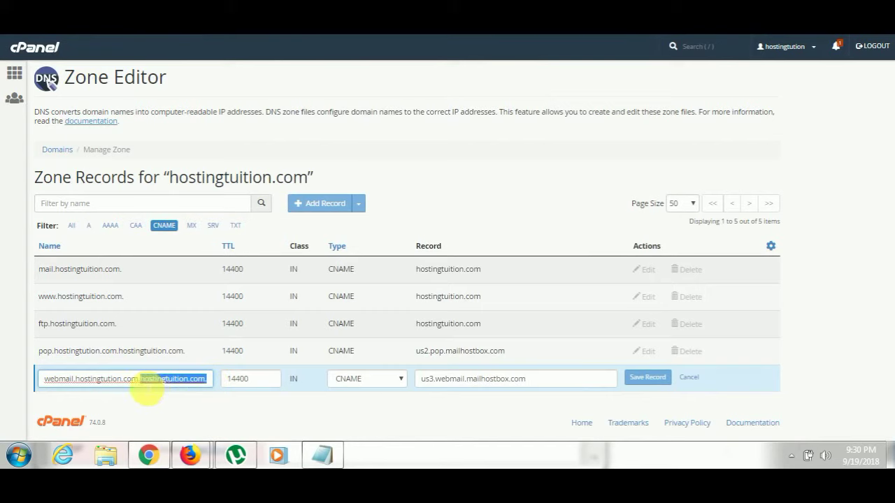
key(BackSpace)
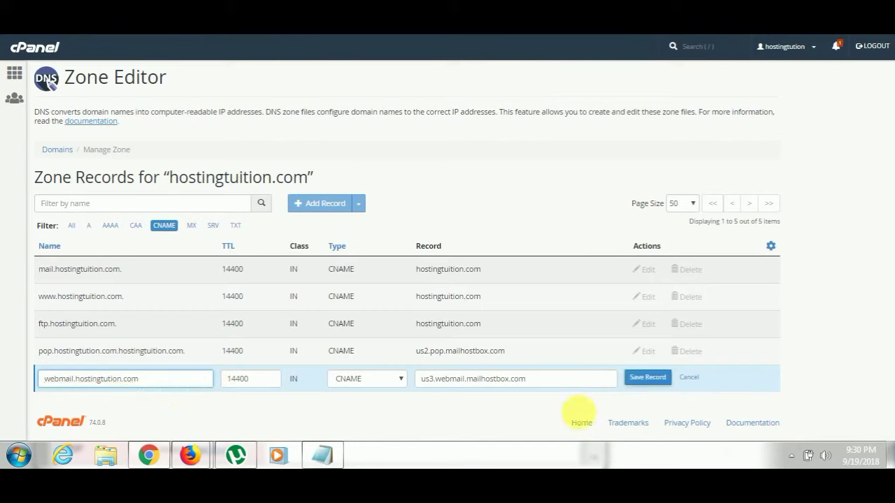
click(650, 378)
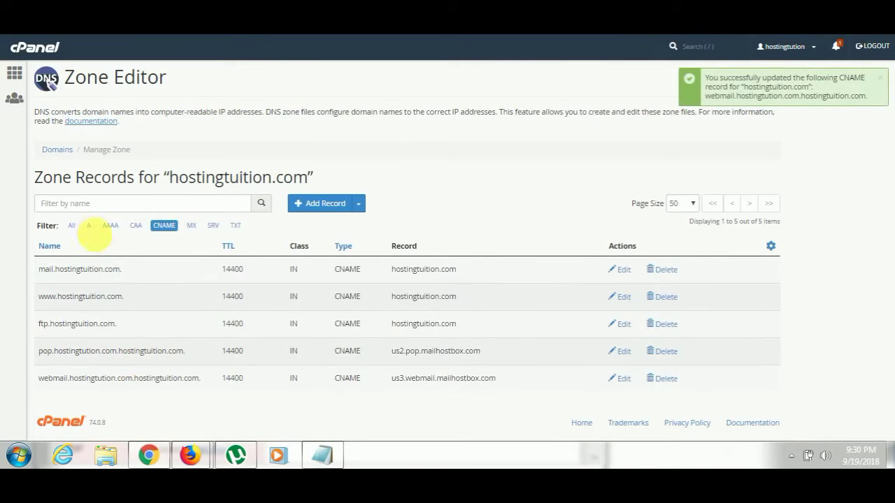
Review the zone's A records, including webmail.hostingtuition.com, then show CNAME records again.
click(89, 226)
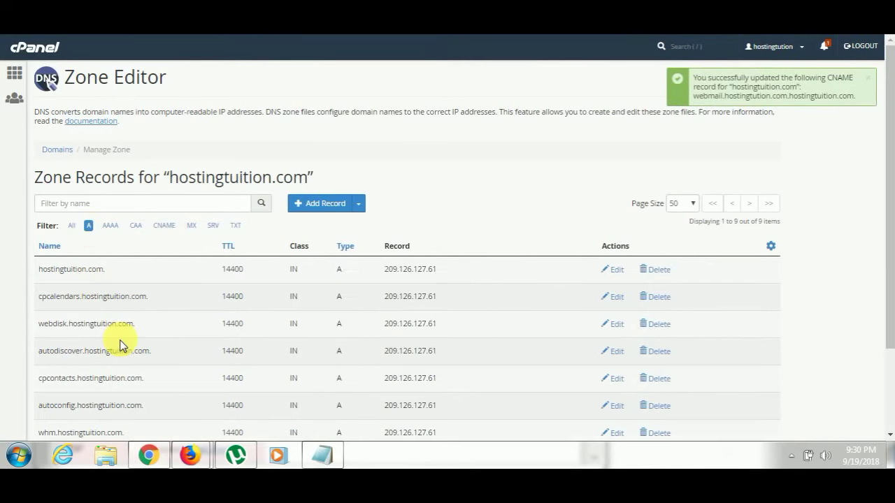
scroll(124, 344, down, 1)
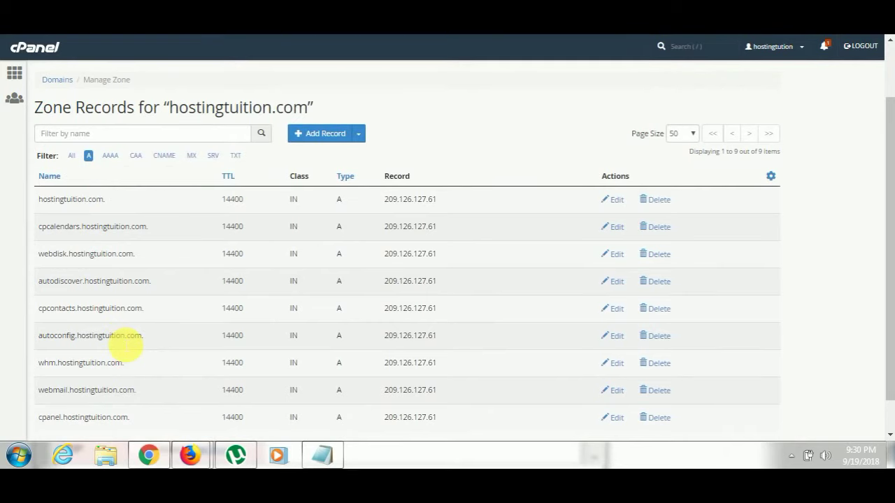
scroll(126, 343, down, 1)
scroll(119, 343, up, 2)
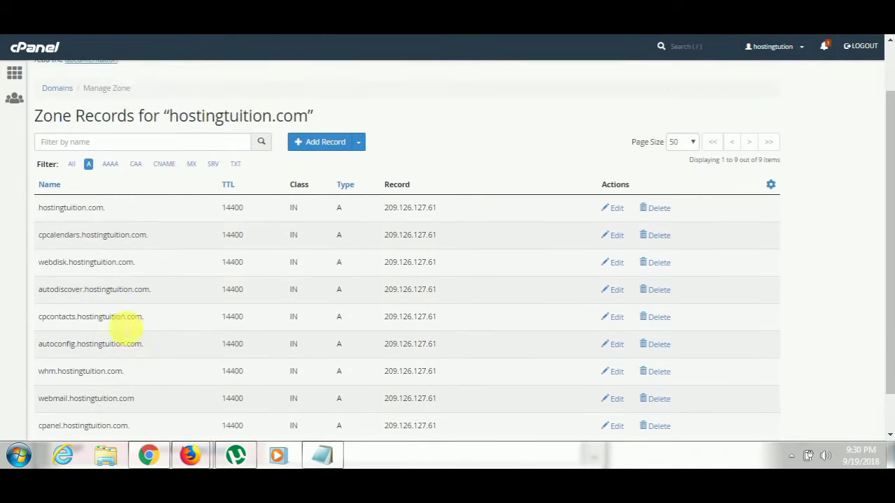
scroll(126, 327, up, 1)
click(164, 225)
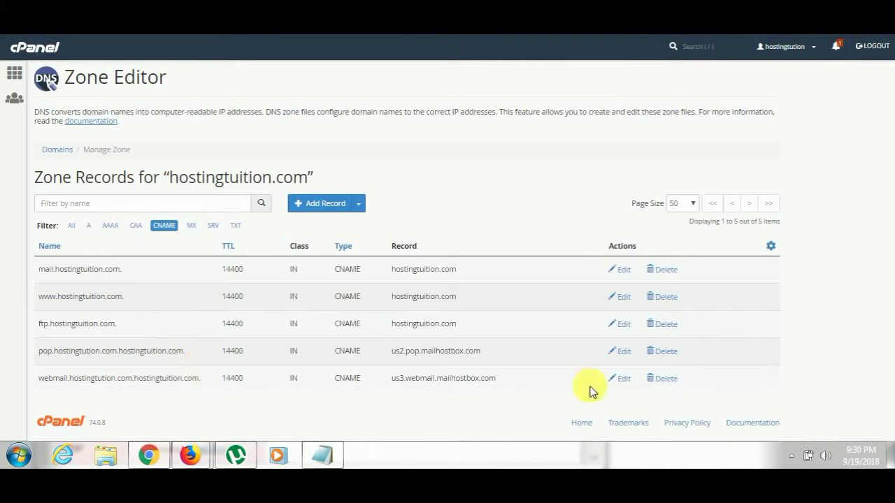
Delete the webmail.hostingtution.com.hostingtuition.com CNAME record, then filter the zone to A records.
click(622, 379)
drag(140, 379, 219, 388)
key(BackSpace)
key(BackSpace)
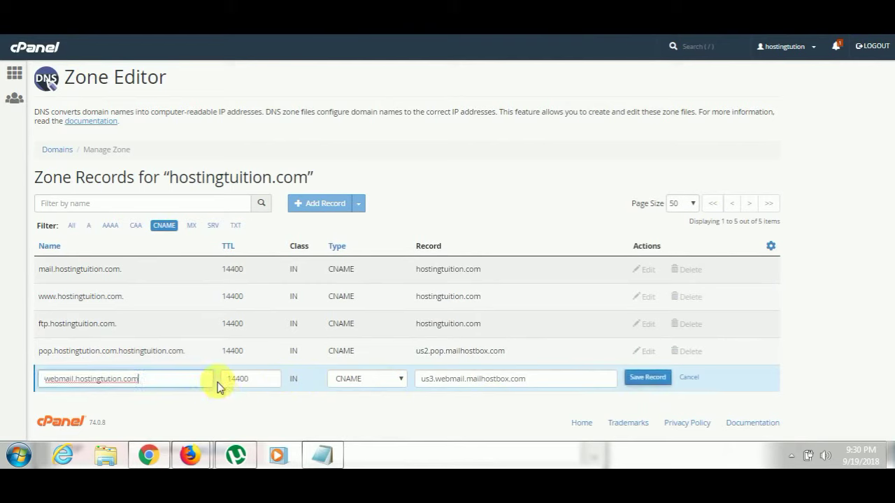
click(695, 379)
click(668, 380)
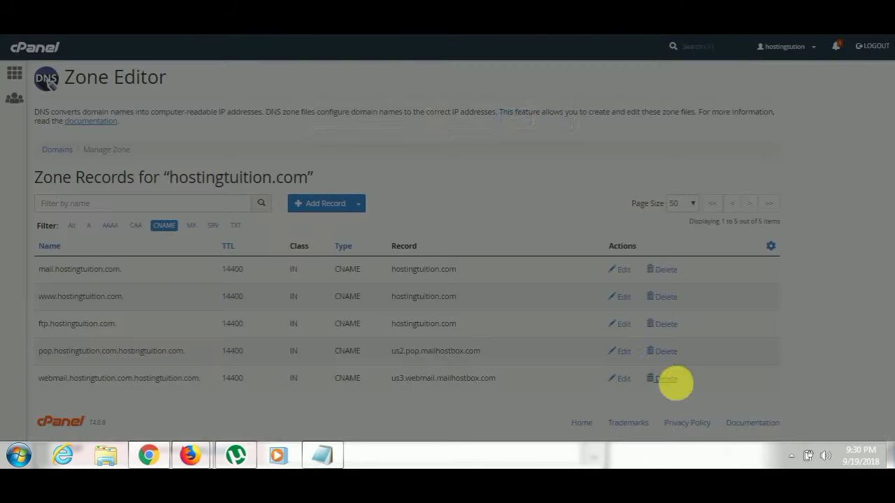
click(508, 133)
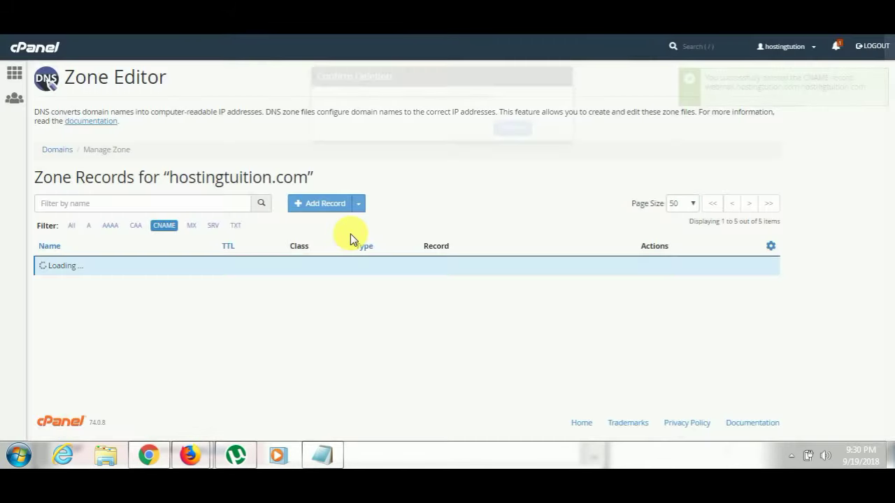
click(93, 230)
scroll(136, 335, down, 3)
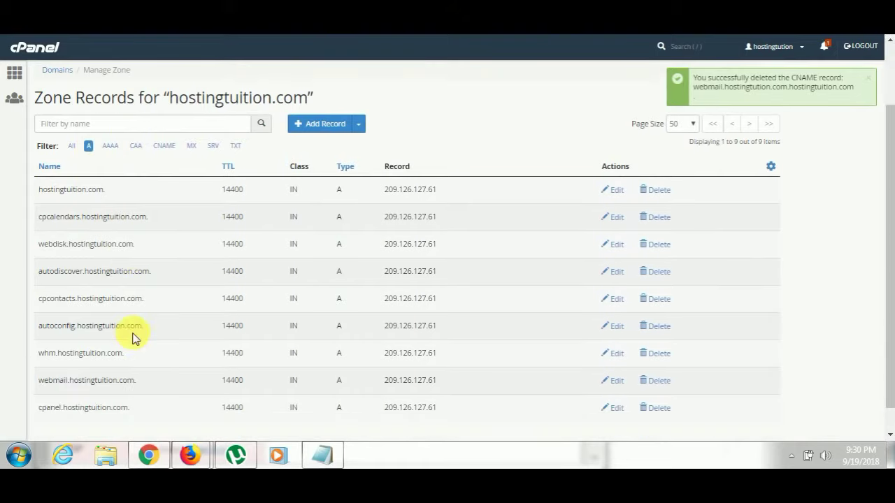
Change the webmail A record to a CNAME targeting us3.webmail.mailhostbox.com and save it.
click(621, 357)
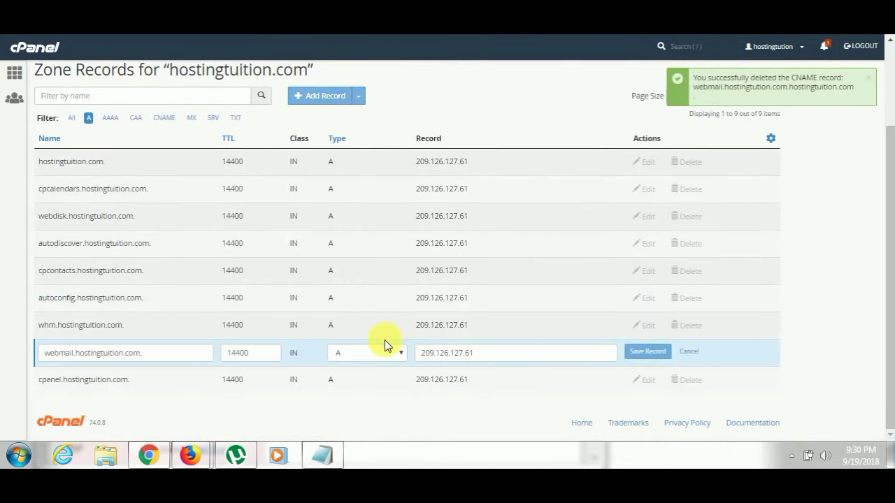
click(382, 350)
click(361, 306)
click(498, 353)
mouse_move(196, 454)
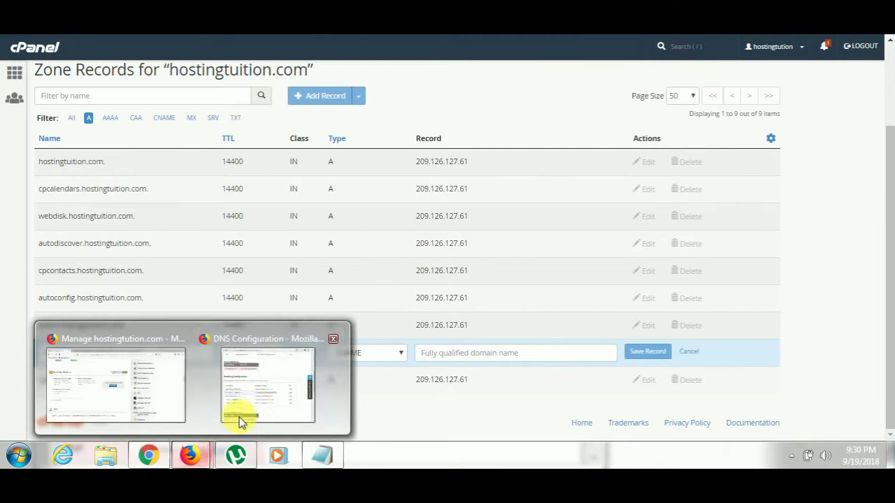
click(236, 420)
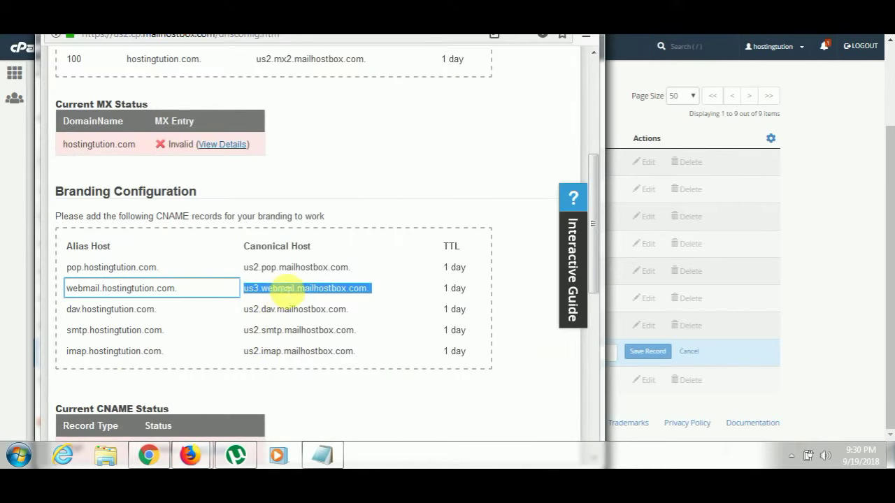
click(619, 399)
click(559, 353)
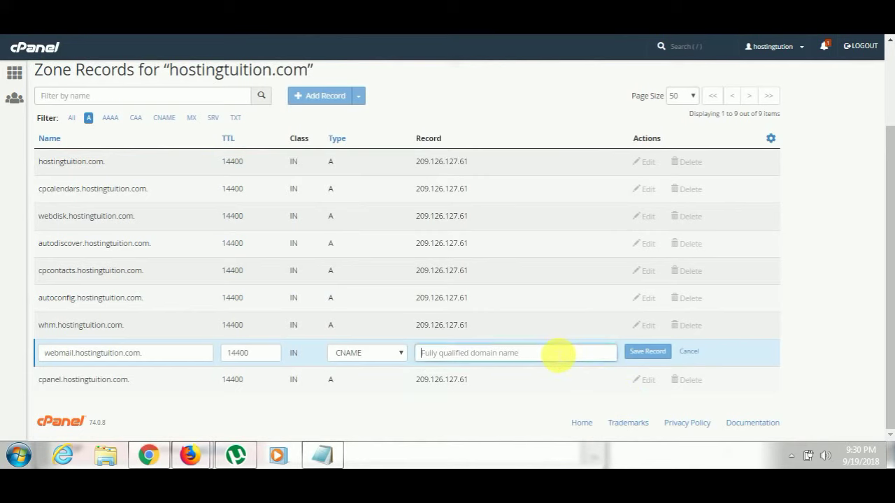
text(us3.webmail.mailhostbox.com.)
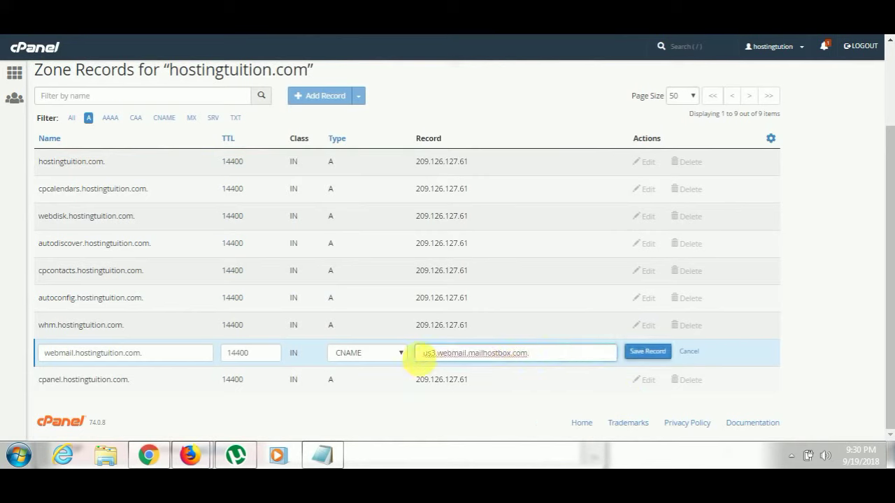
click(633, 359)
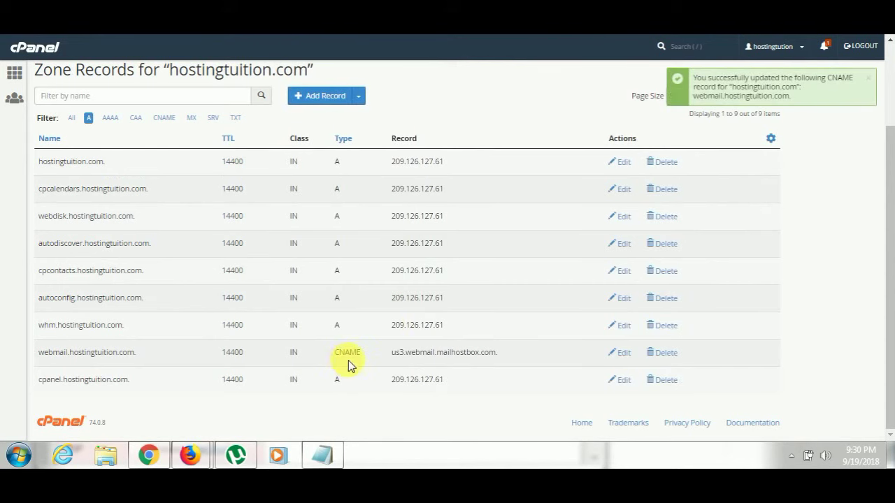
Copy the dav alias host from Mailhostbox and start a new CNAME record named with it.
mouse_move(190, 455)
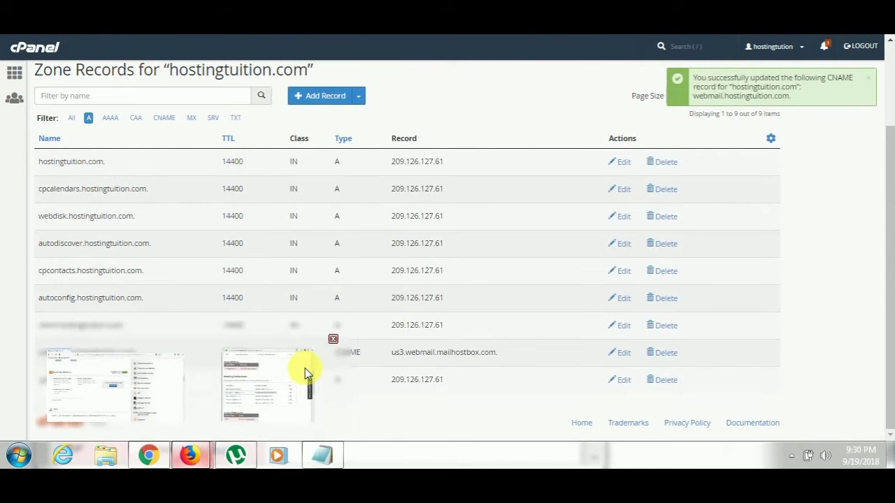
click(304, 368)
triple_click(93, 313)
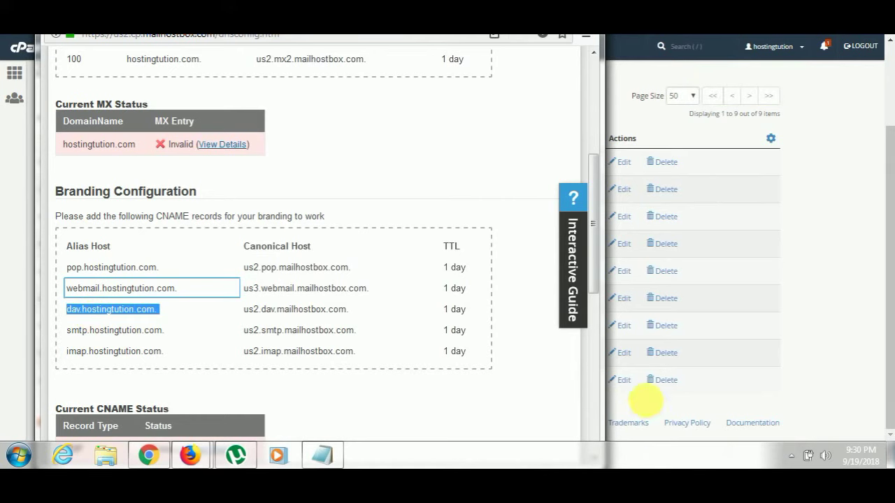
click(626, 392)
click(361, 99)
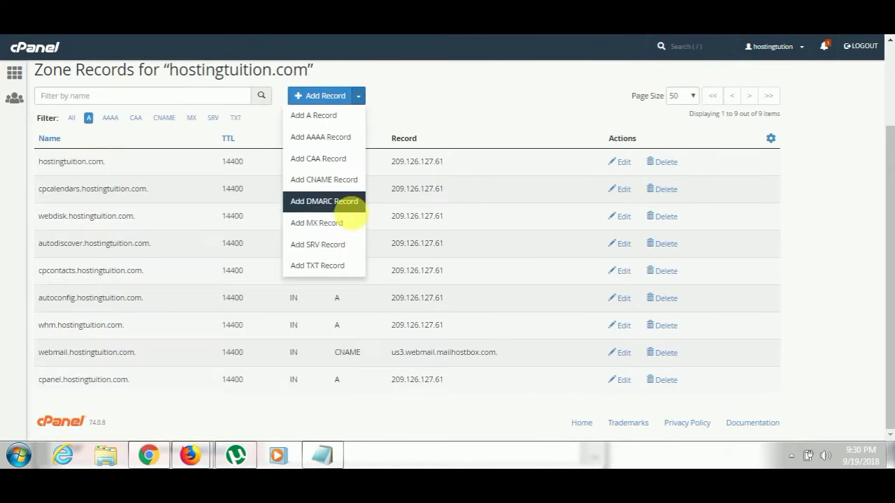
click(339, 180)
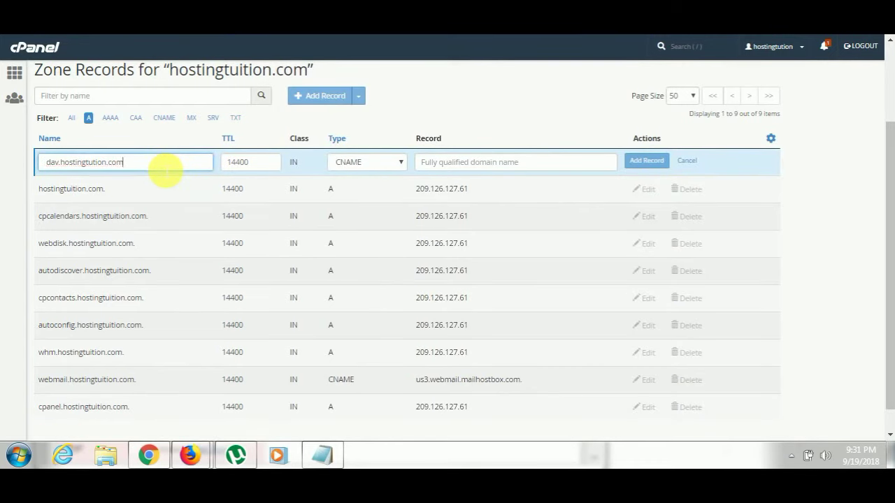
click(46, 162)
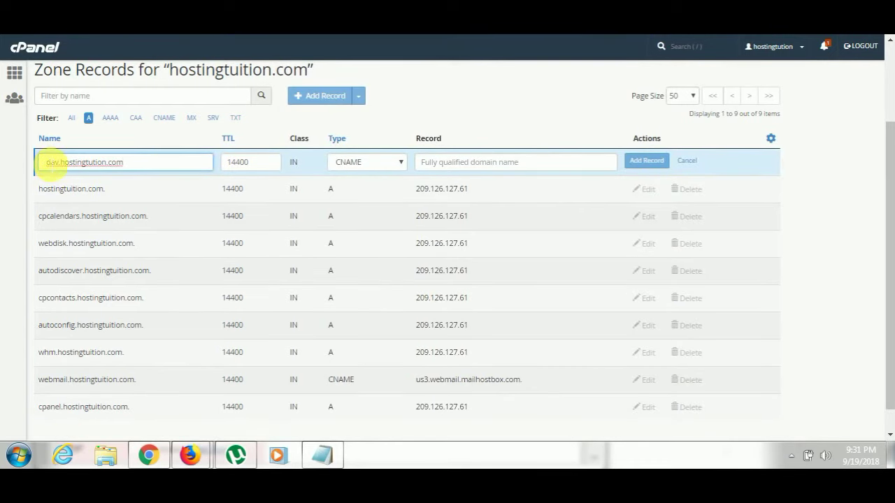
Copy us2.dav.mailhostbox.com from Mailhostbox as the dav record's target and add the record.
click(189, 456)
click(227, 374)
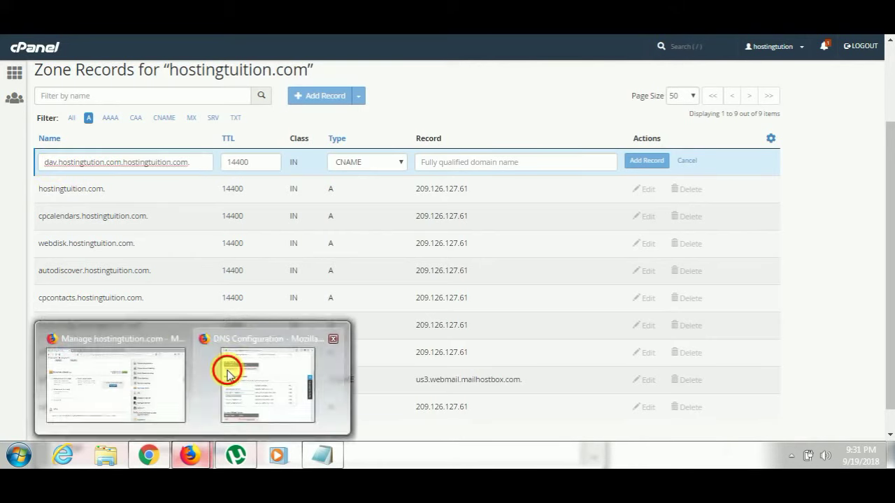
triple_click(270, 315)
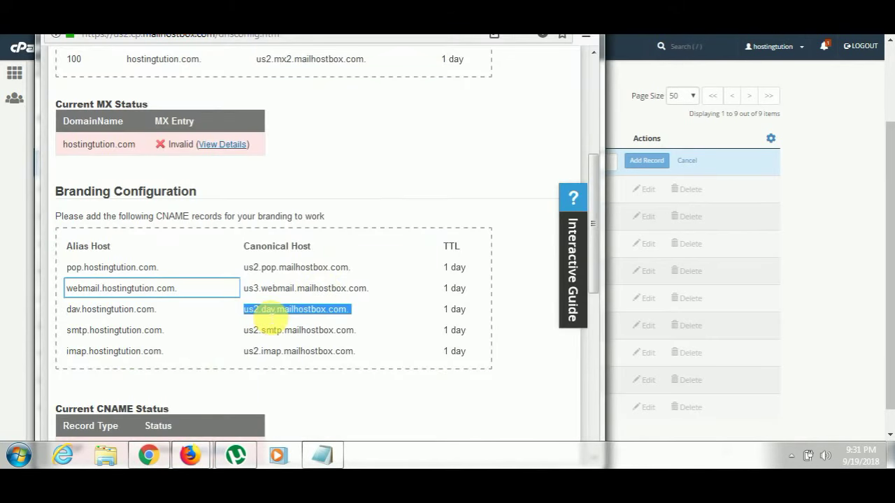
click(799, 236)
click(510, 166)
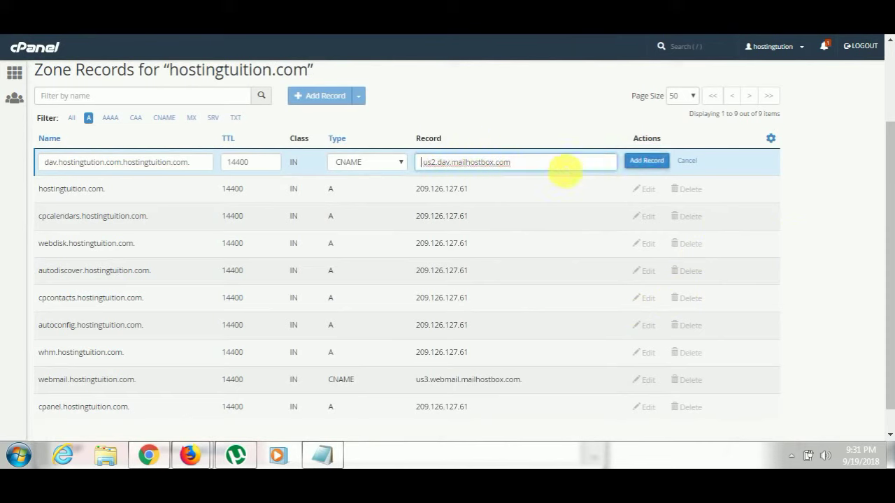
click(644, 166)
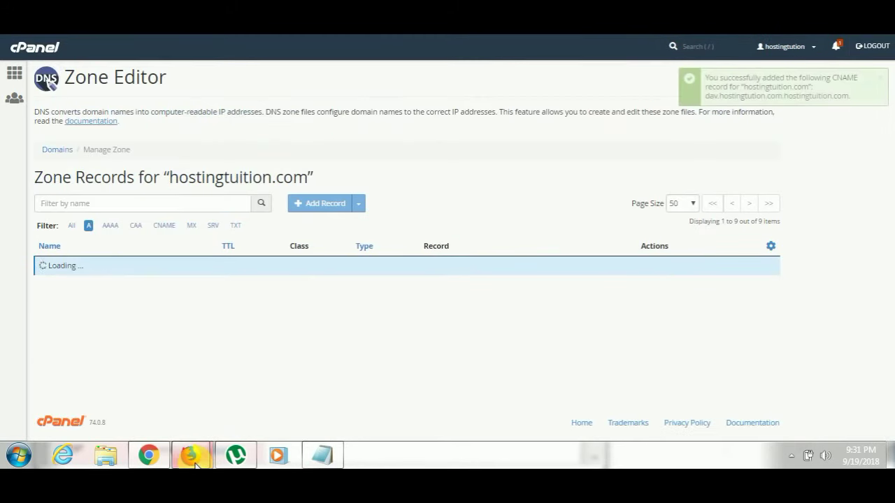
Add a CNAME named smtp.hostingtution.com without trailing dot, targeting us2.smtp.mailhostbox.com.
click(235, 416)
click(105, 337)
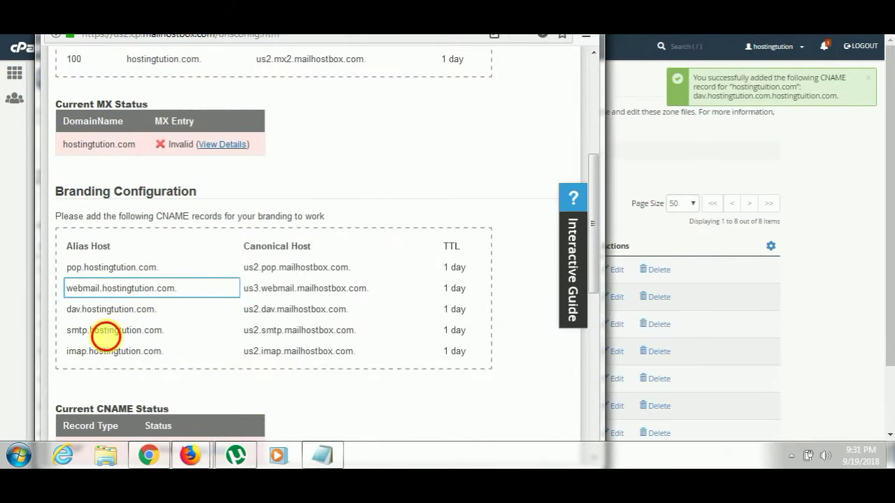
click(725, 339)
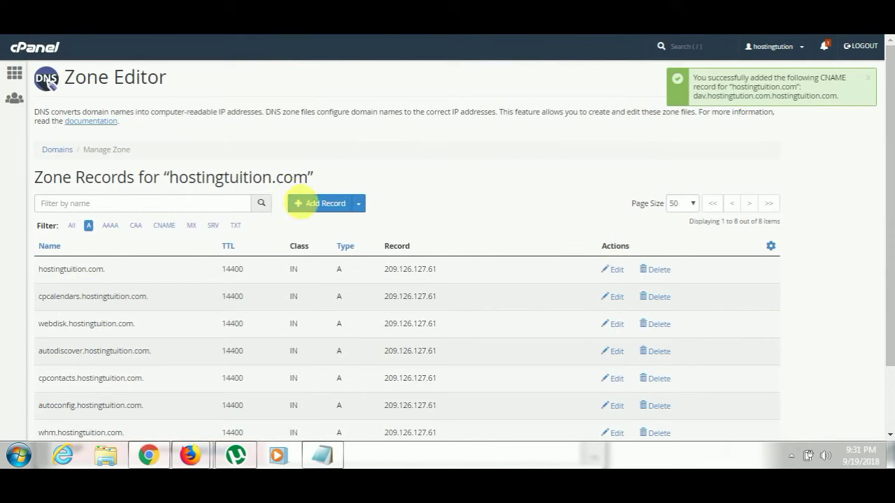
click(359, 203)
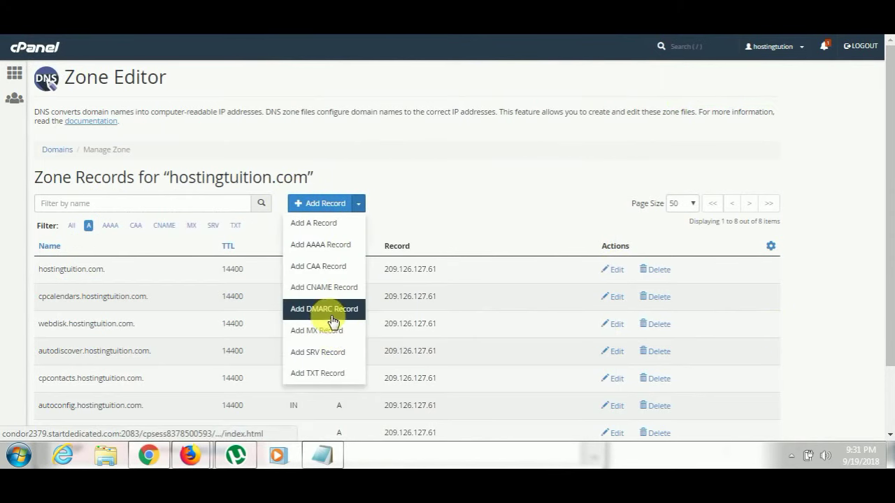
click(321, 287)
text(smtp.hostingtution.com.)
key(BackSpace)
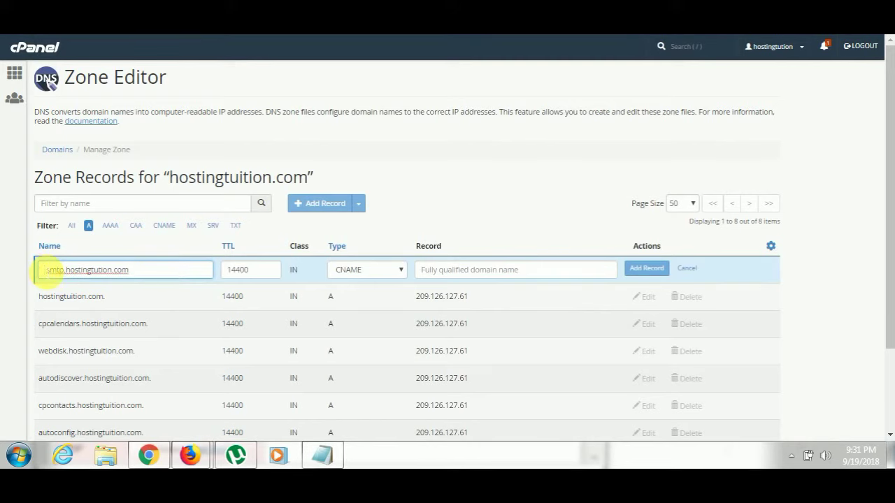
mouse_move(190, 456)
click(266, 385)
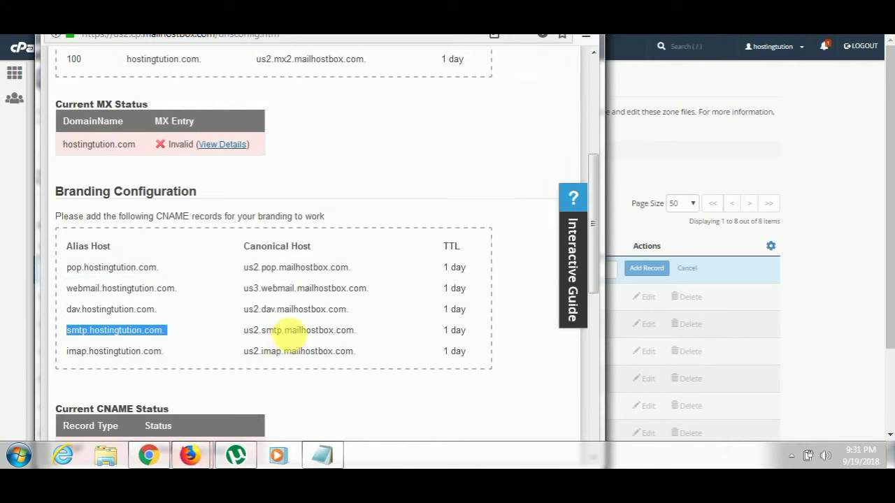
click(813, 342)
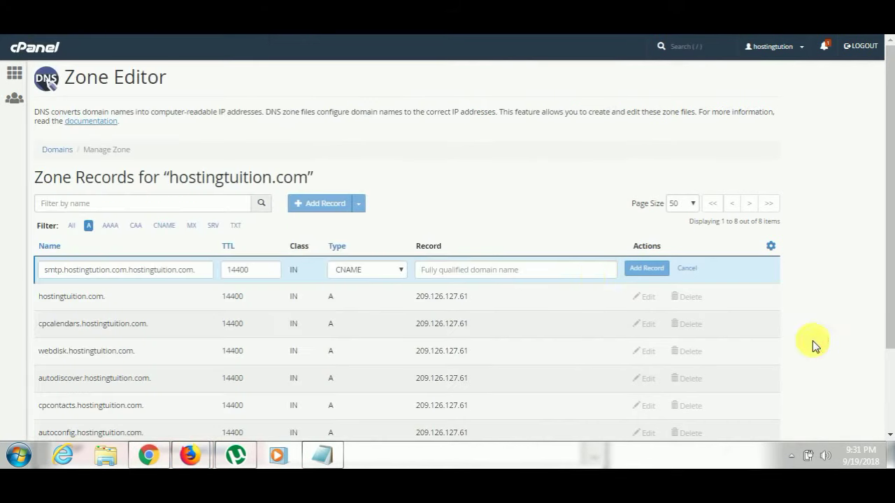
text(us2.smtp.mailhostbox.com.)
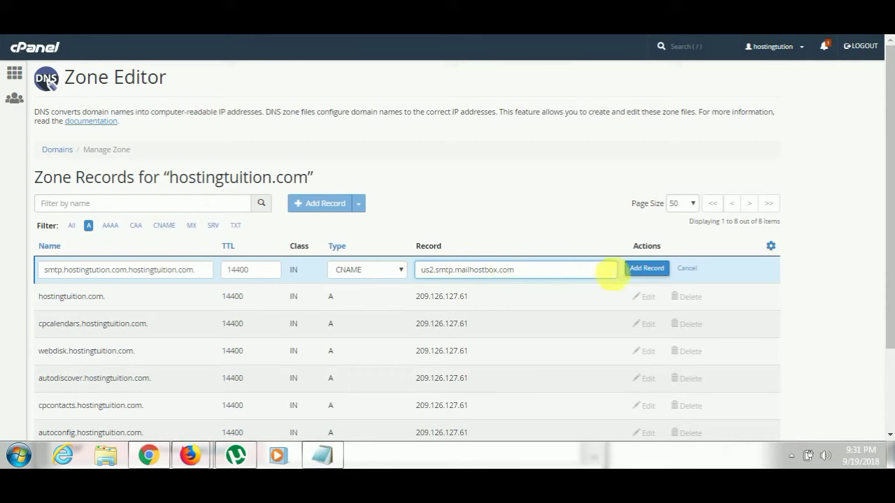
click(647, 269)
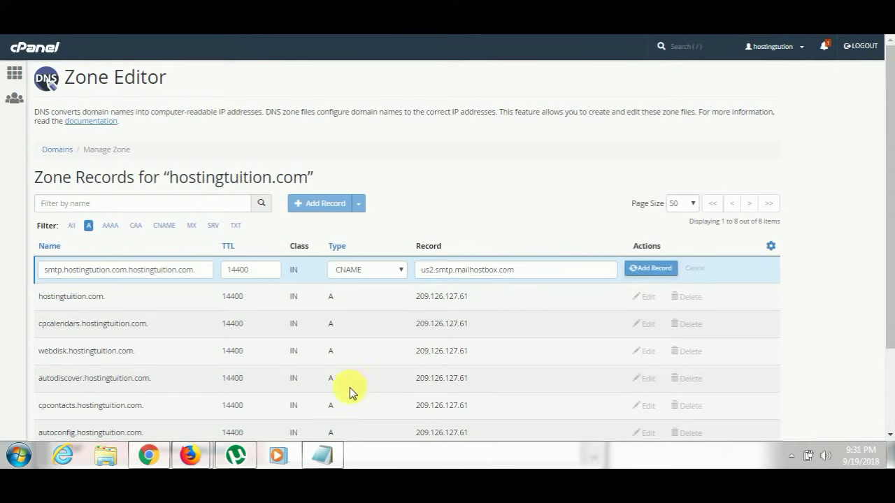
Copy the imap alias host from Mailhostbox and start a new CNAME record named with it.
mouse_move(190, 451)
click(266, 389)
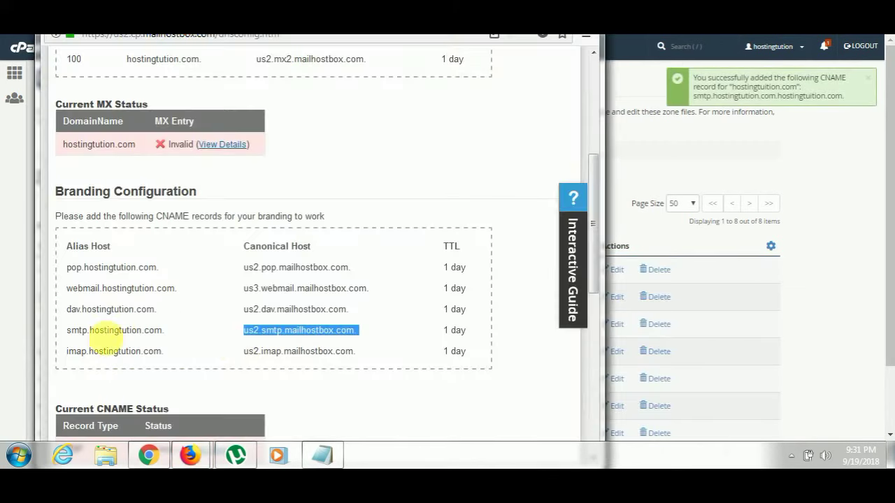
triple_click(95, 351)
key(ctrl+c)
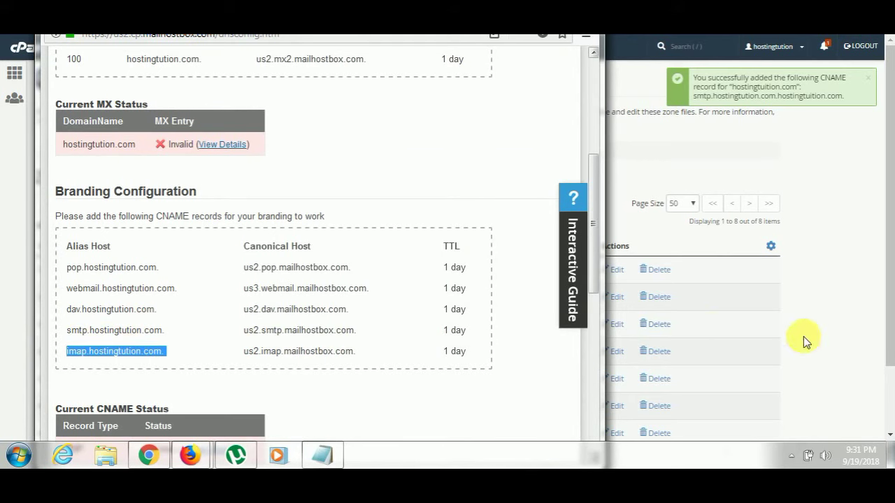
click(645, 286)
click(361, 207)
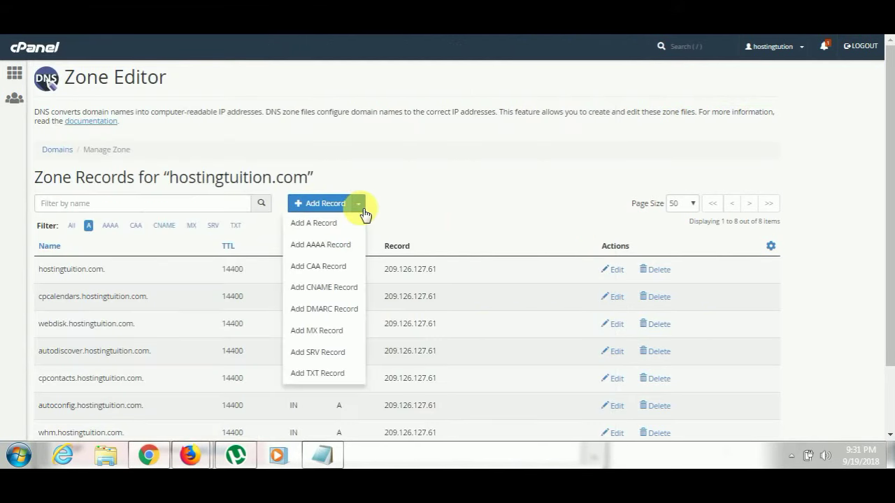
click(326, 291)
key(ctrl+v)
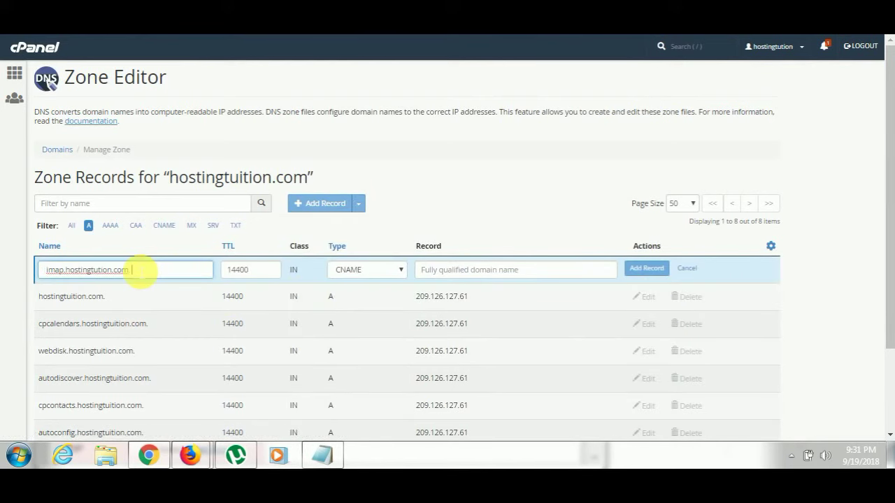
Copy us2.imap.mailhostbox.com from Mailhostbox as the imap record's target and add the record.
click(189, 455)
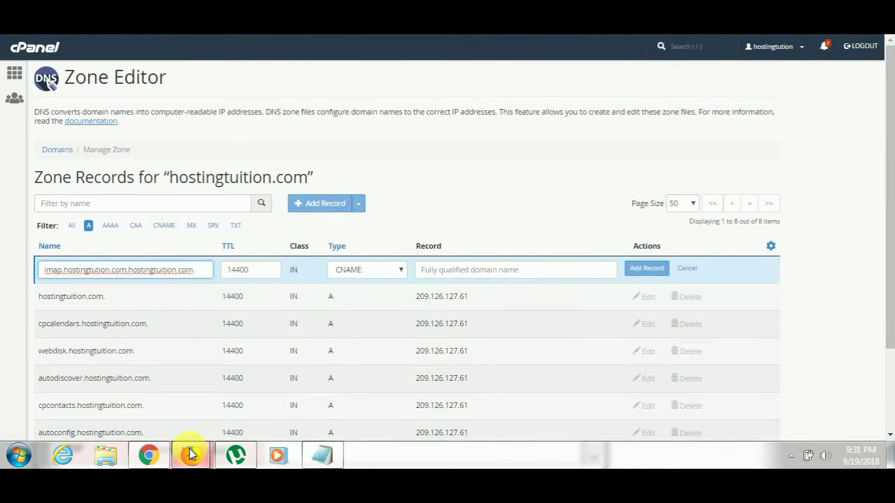
click(231, 394)
drag(245, 351, 358, 356)
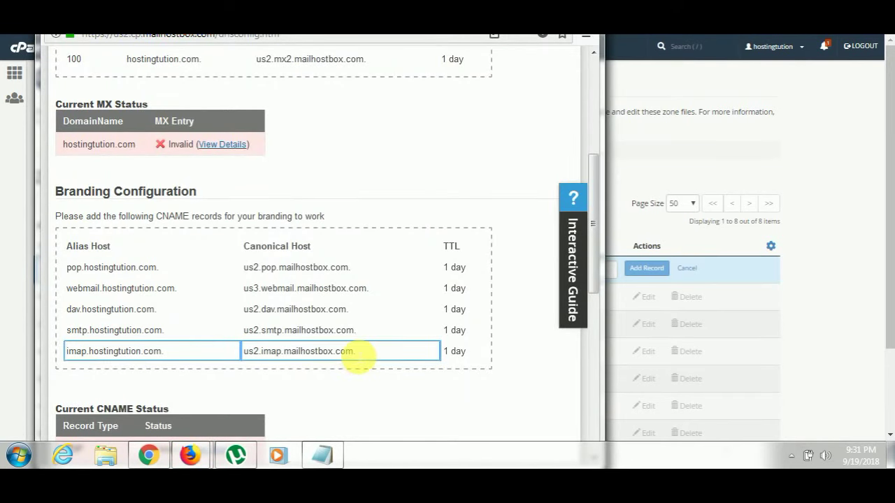
triple_click(345, 356)
key(ctrl+c)
click(854, 378)
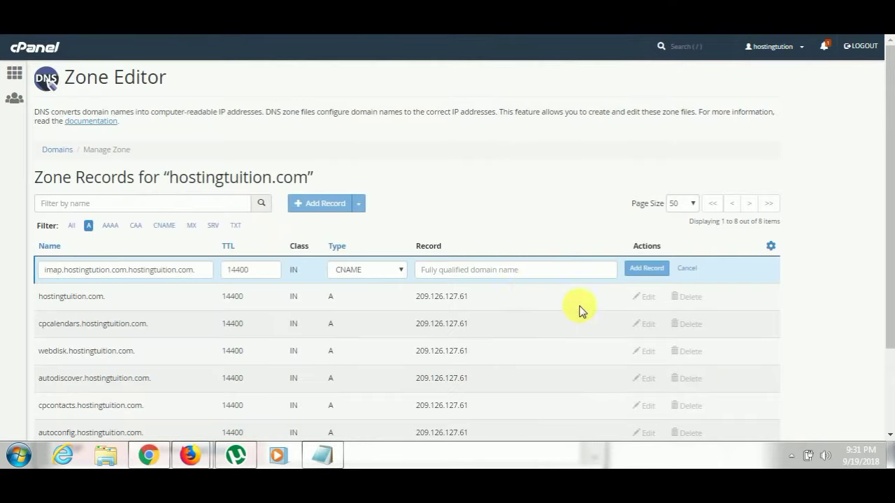
key(ctrl+v)
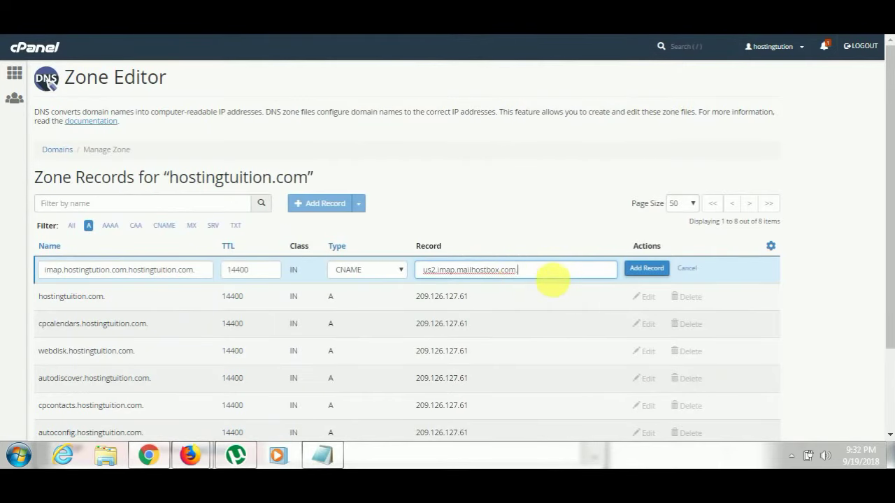
click(646, 269)
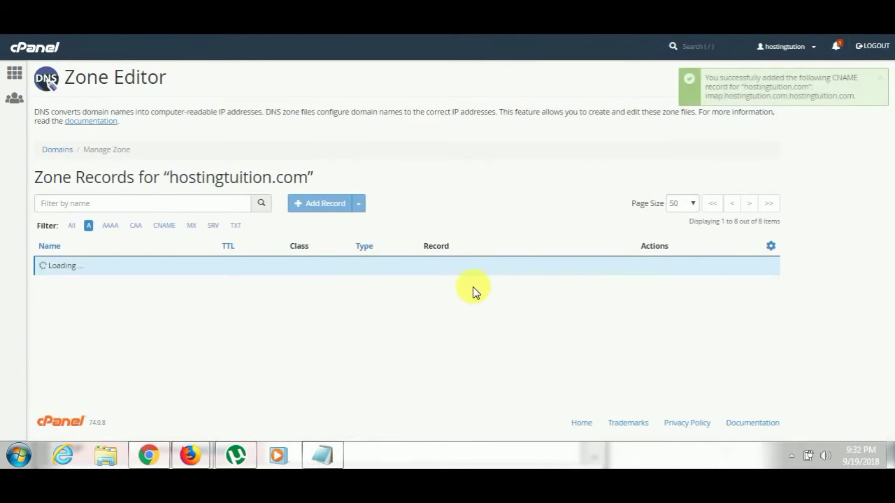
Start a new TXT record and paste the hostingtution.com host name as its name.
scroll(384, 311, down, 1)
scroll(350, 343, down, 1)
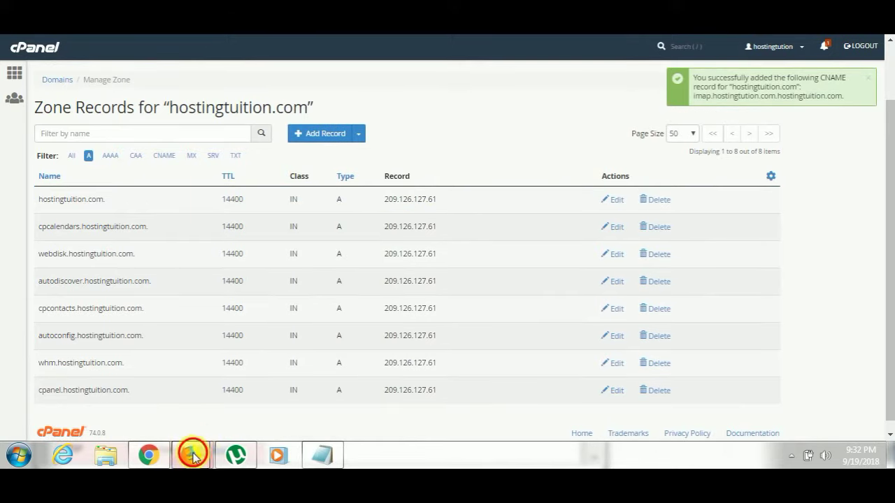
mouse_move(190, 455)
click(300, 351)
scroll(311, 315, down, 4)
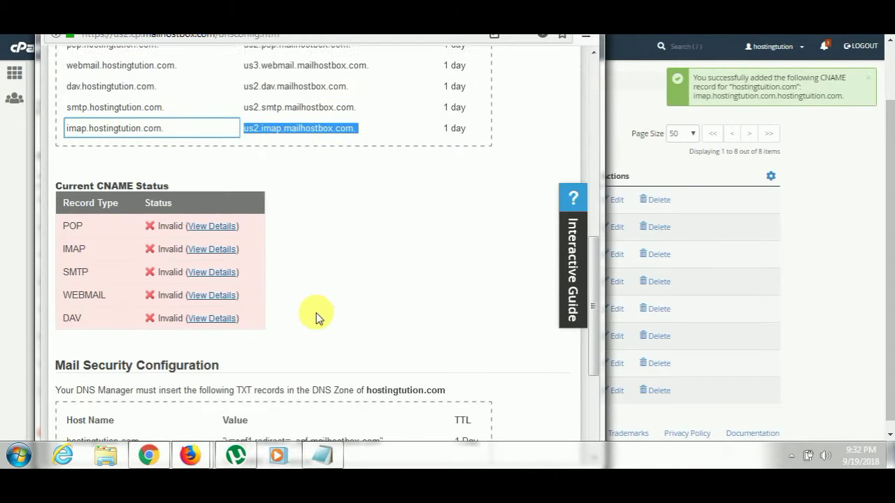
scroll(210, 349, down, 2)
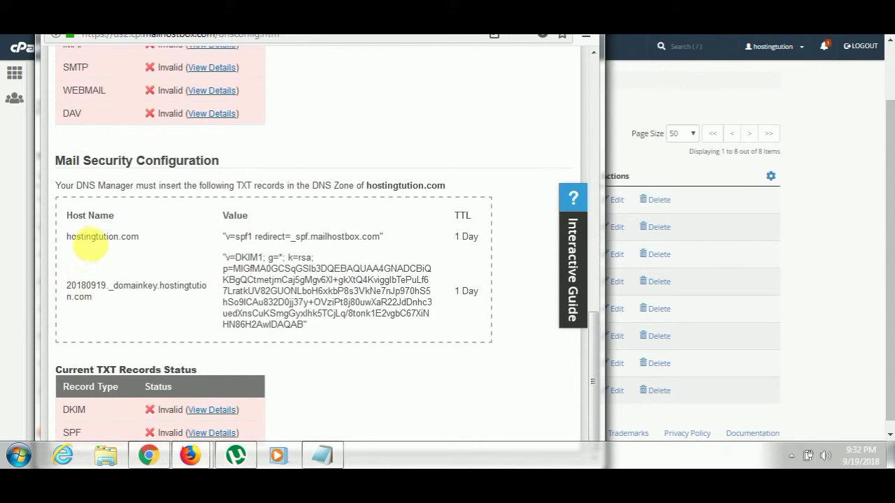
click(611, 248)
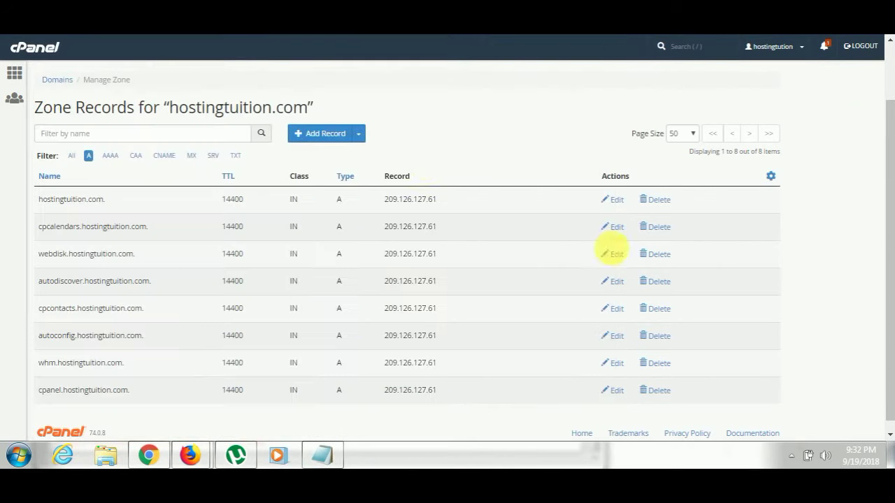
click(360, 137)
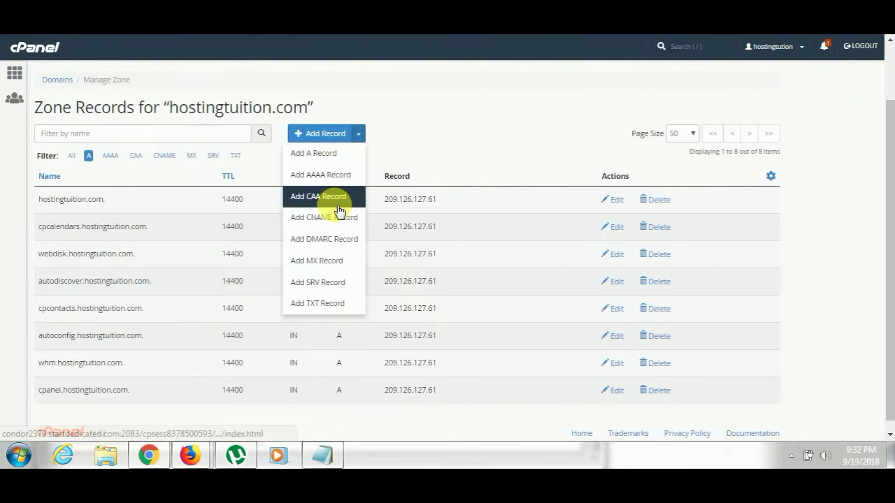
click(323, 303)
click(181, 203)
text(hostingtution.com)
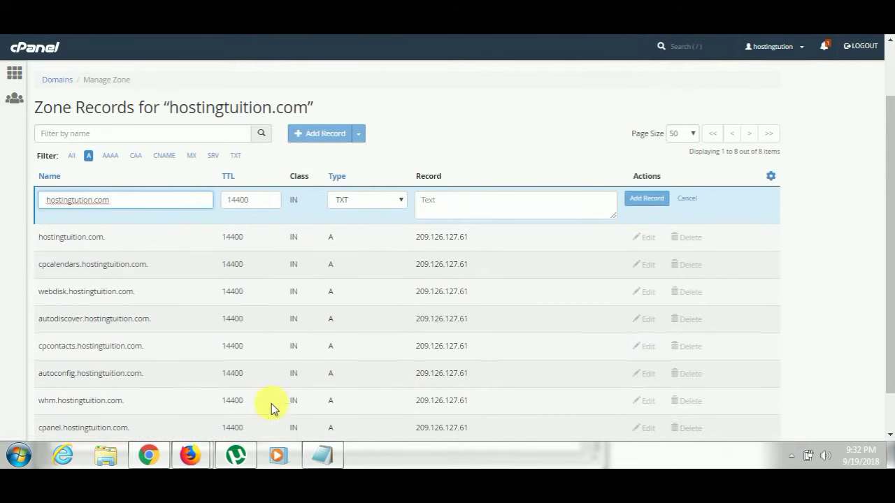
text(hostingtution.com)
Set the value to v=spf1 redirect=_spf.mailhostbox.com, quotes removed, and add the record.
mouse_move(199, 453)
click(235, 419)
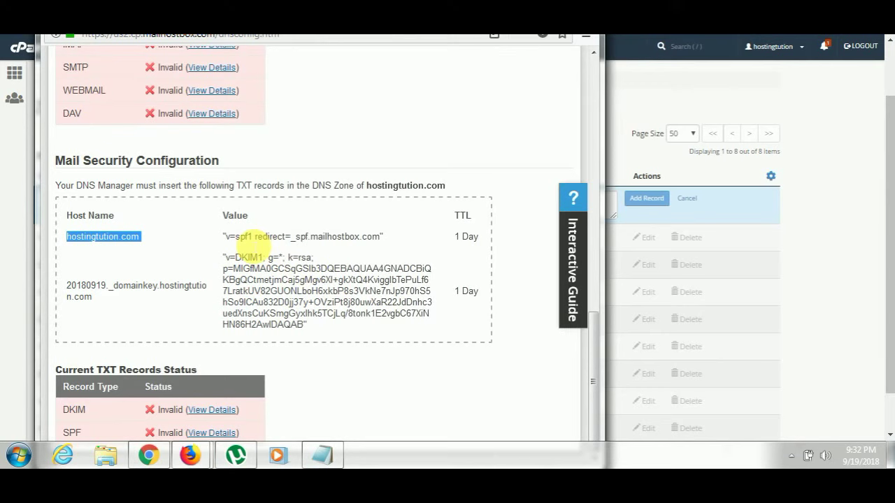
drag(225, 238, 385, 236)
key(ctrl+c)
click(718, 273)
click(524, 200)
key(ctrl+v)
key(BackSpace)
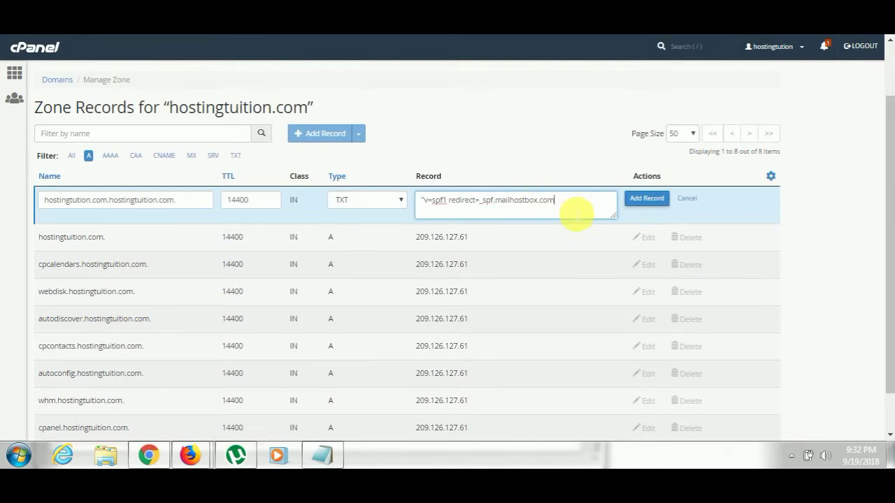
click(423, 201)
key(BackSpace)
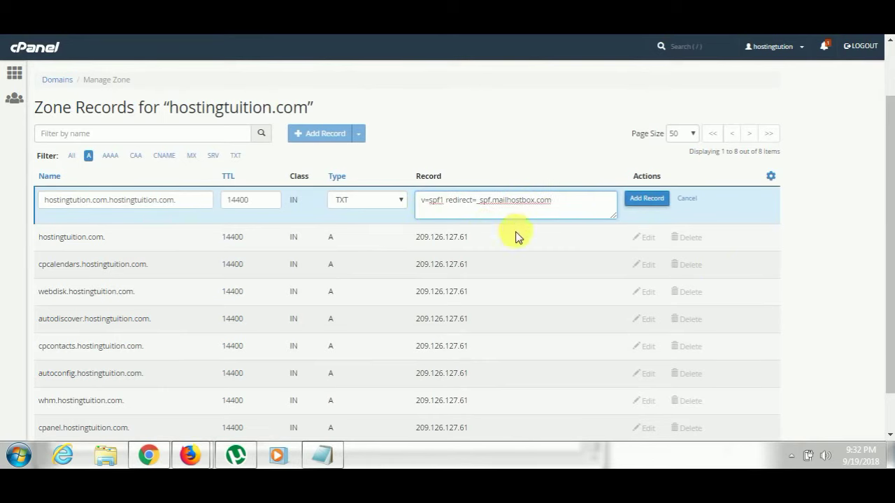
click(647, 198)
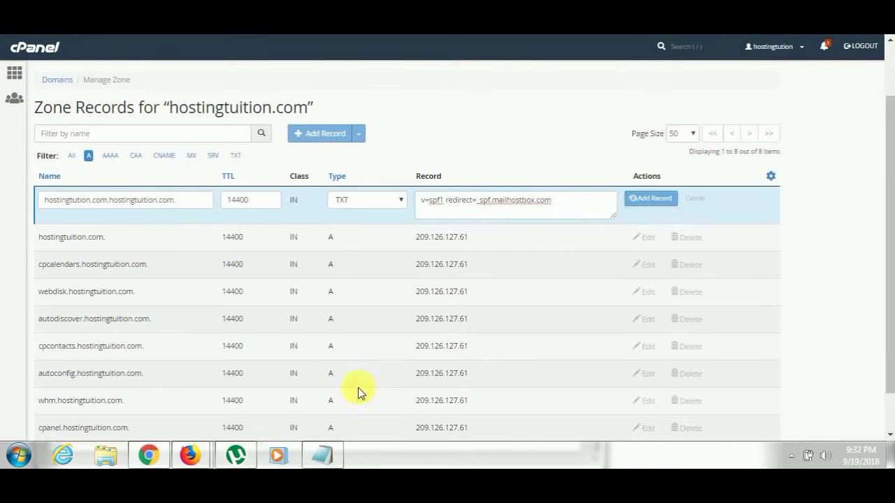
Start a new TXT record named 20180919._domainkey.hostingtution.com, copied from Mailhostbox.
mouse_move(190, 455)
click(233, 437)
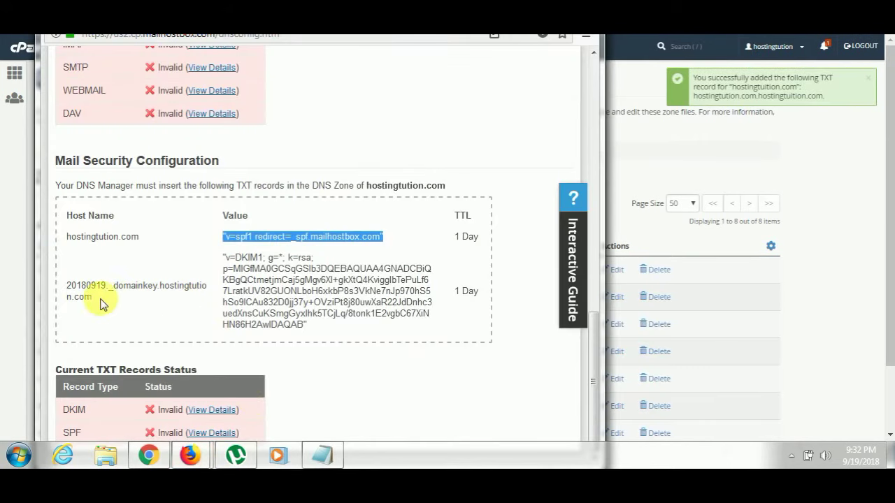
drag(94, 302, 79, 299)
triple_click(72, 299)
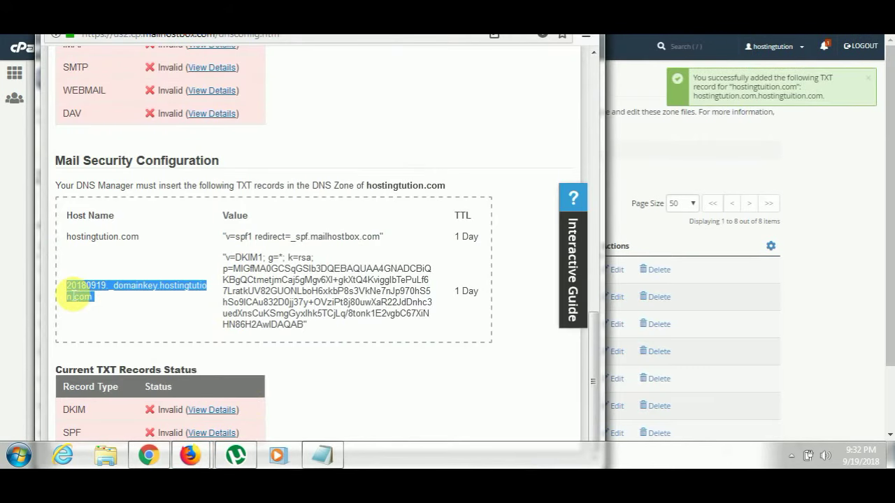
click(839, 304)
click(360, 205)
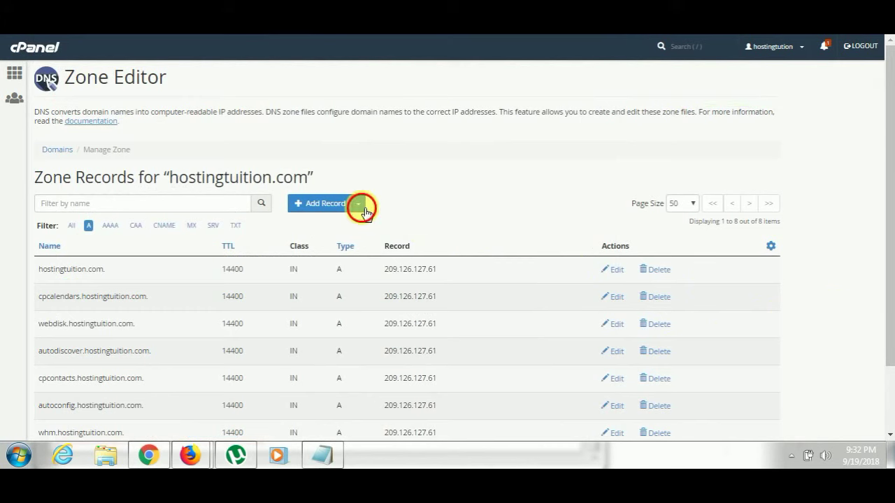
click(340, 372)
key(ctrl+v)
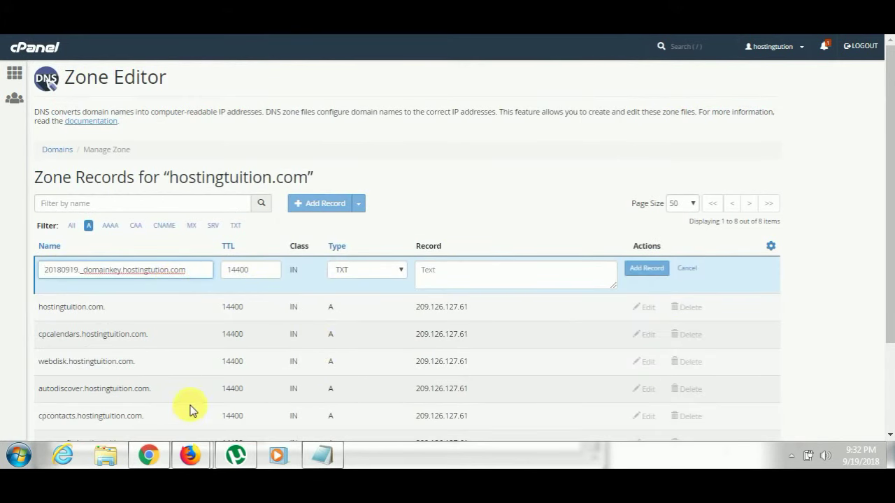
Copy the Mailhostbox DKIM key into the record's value and add the record.
click(190, 455)
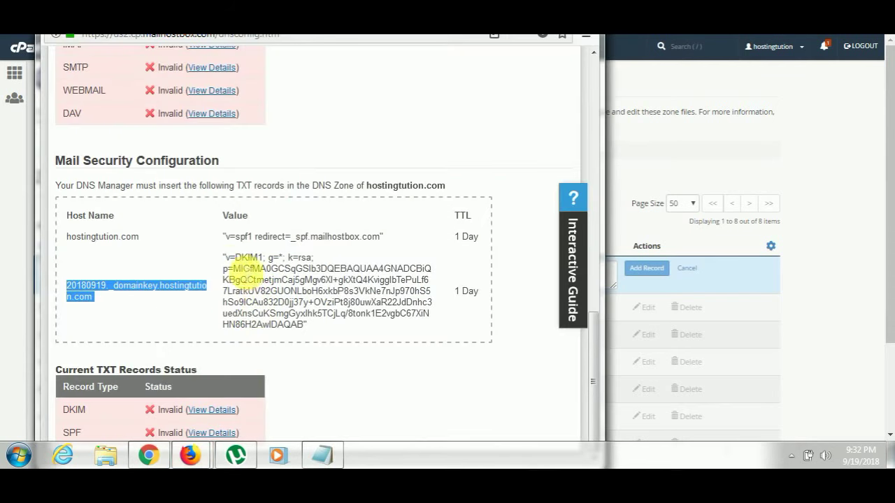
drag(224, 257, 308, 332)
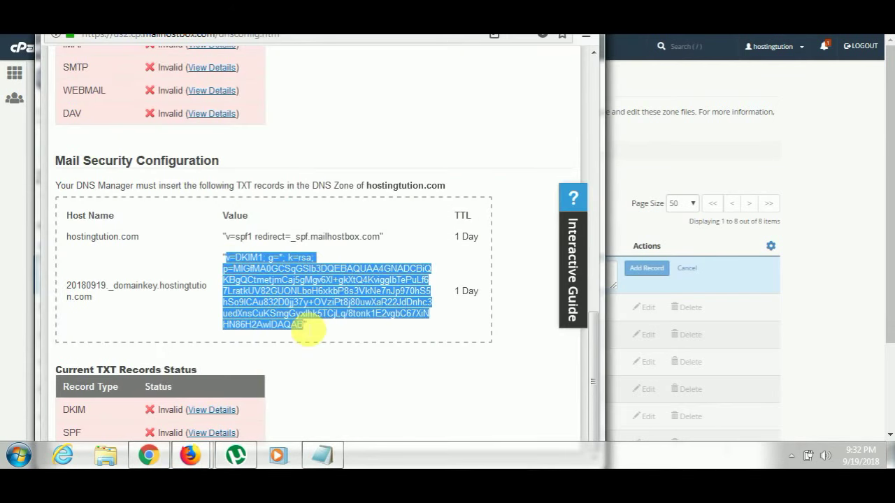
key(ctrl+c)
click(671, 245)
click(543, 286)
key(ctrl+v)
click(646, 269)
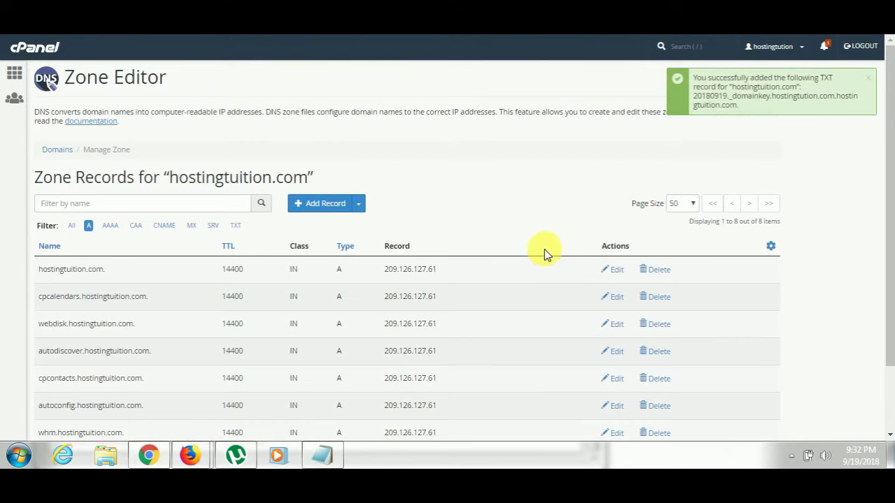
scroll(504, 223, down, 2)
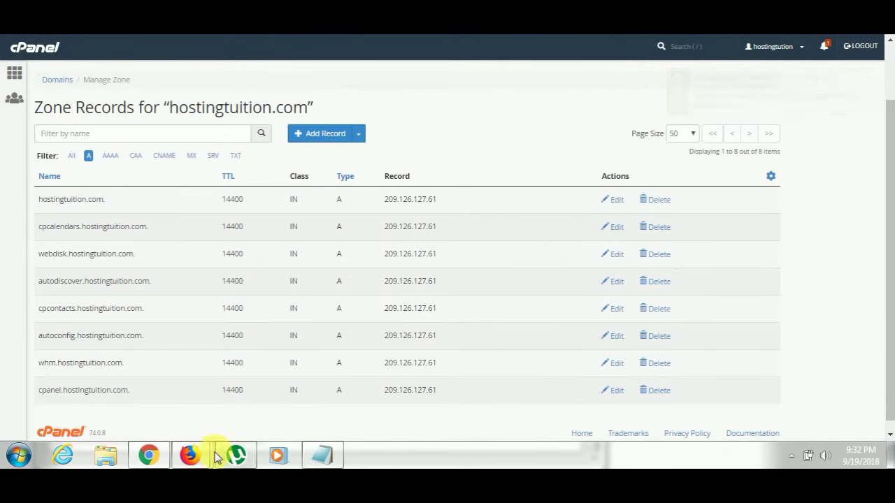
Bring the Mailhostbox DNS settings page forward, scroll up, and minimise the text file window.
mouse_move(217, 458)
click(242, 385)
click(373, 159)
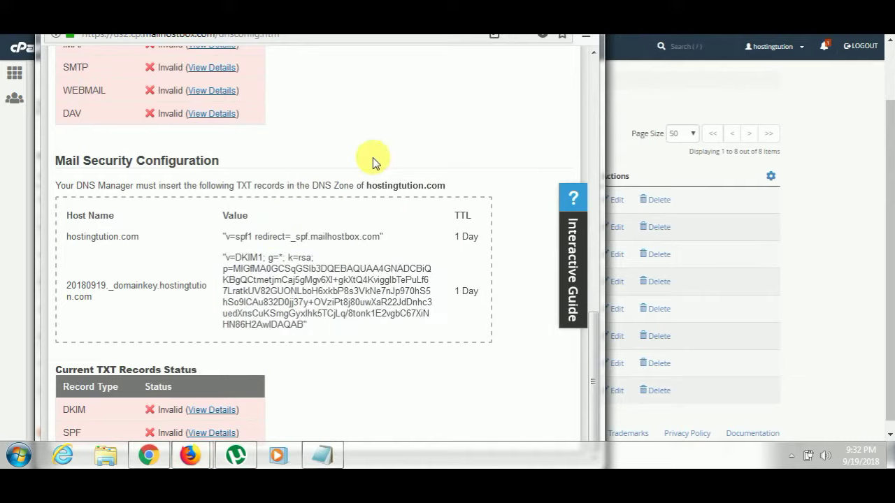
scroll(384, 204, up, 10)
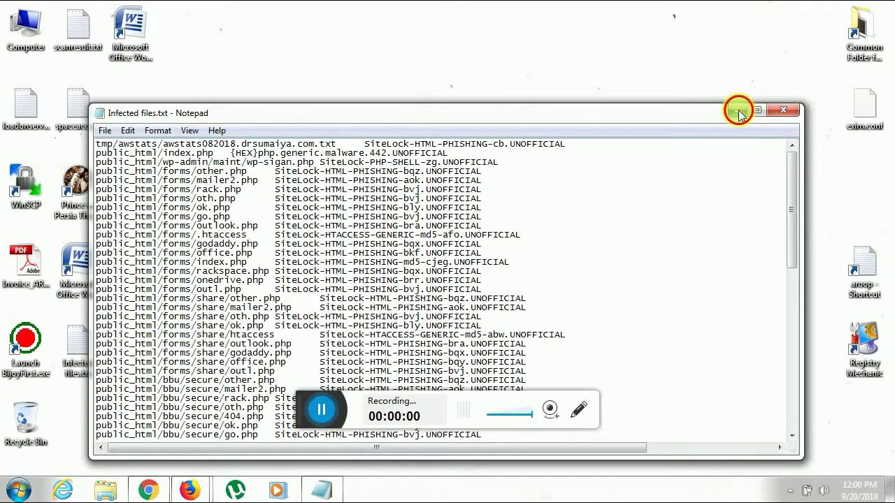
click(738, 110)
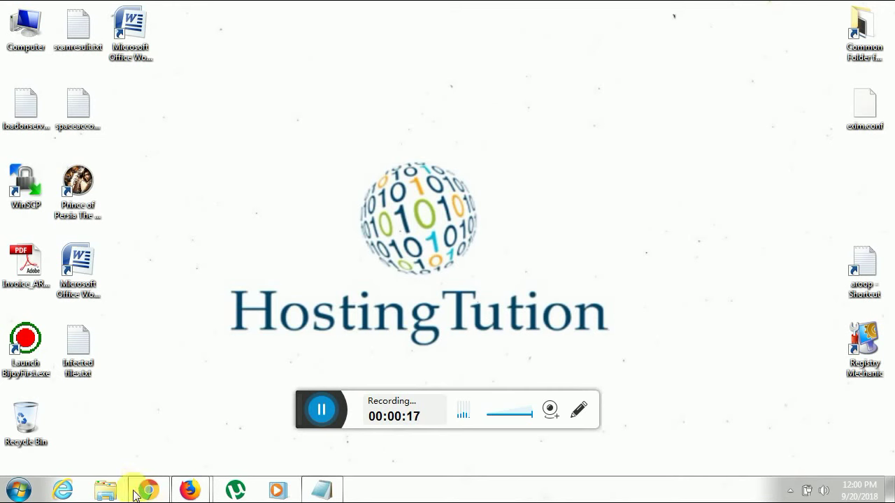
Open the Mailhostbox email control panel from the order page and go to Mail > DNS Configuration.
mouse_move(189, 490)
click(161, 431)
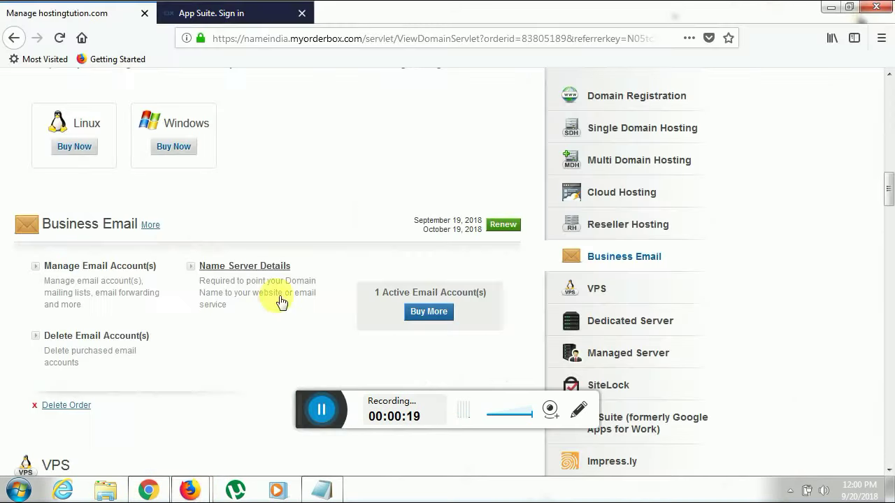
click(130, 267)
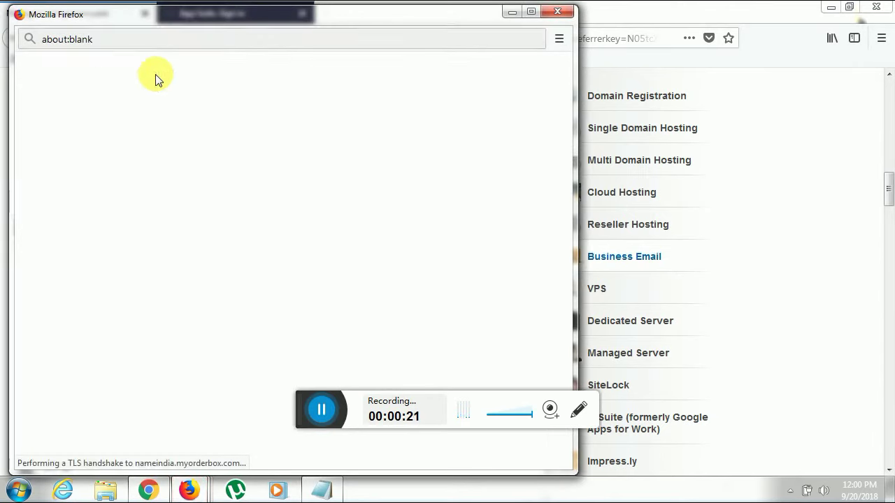
drag(236, 24, 350, 2)
click(293, 89)
double_click(332, 13)
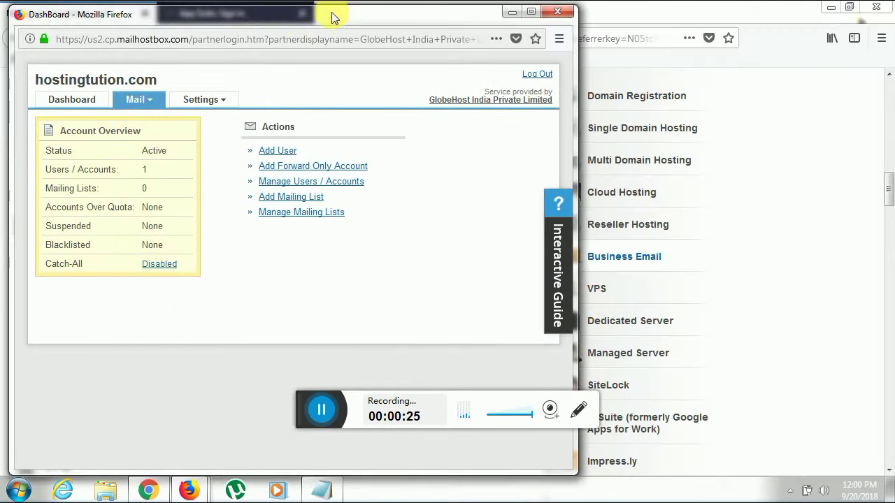
click(139, 99)
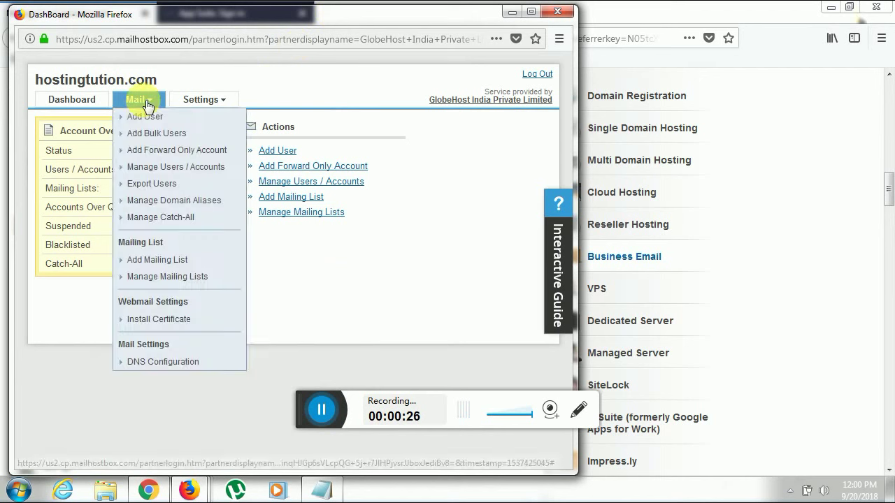
click(189, 359)
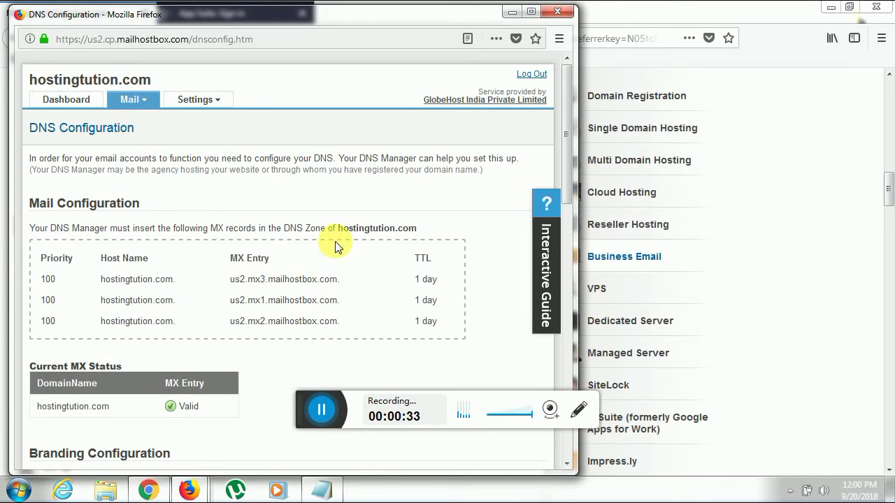
Scroll through the MX, CNAME and TXT status tables: MX and SPF Valid, CNAME and DKIM Invalid.
drag(566, 105, 566, 144)
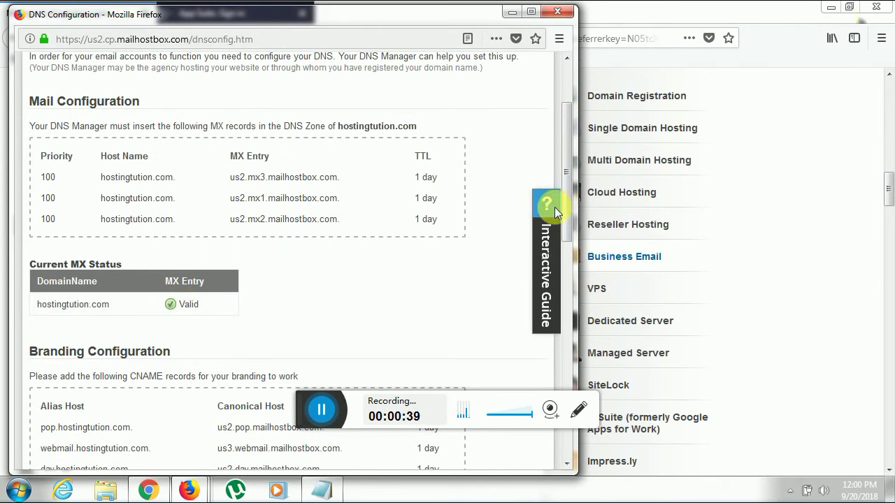
drag(568, 137, 557, 351)
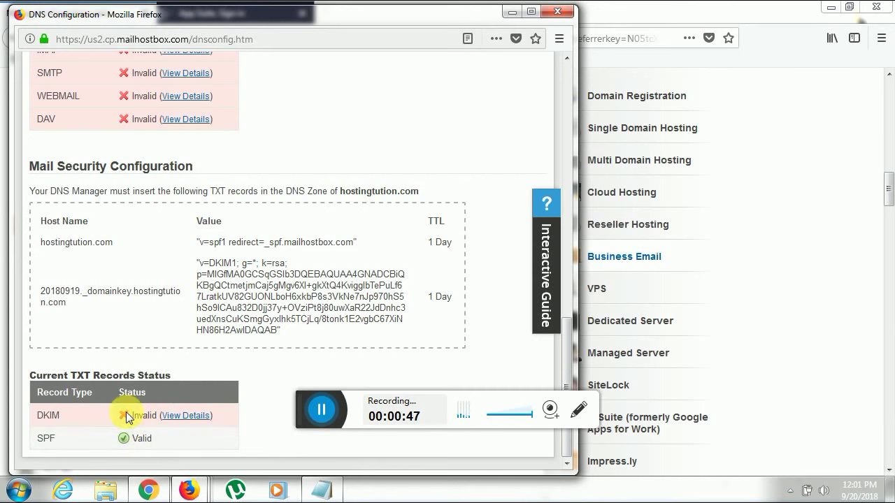
scroll(124, 259, up, 5)
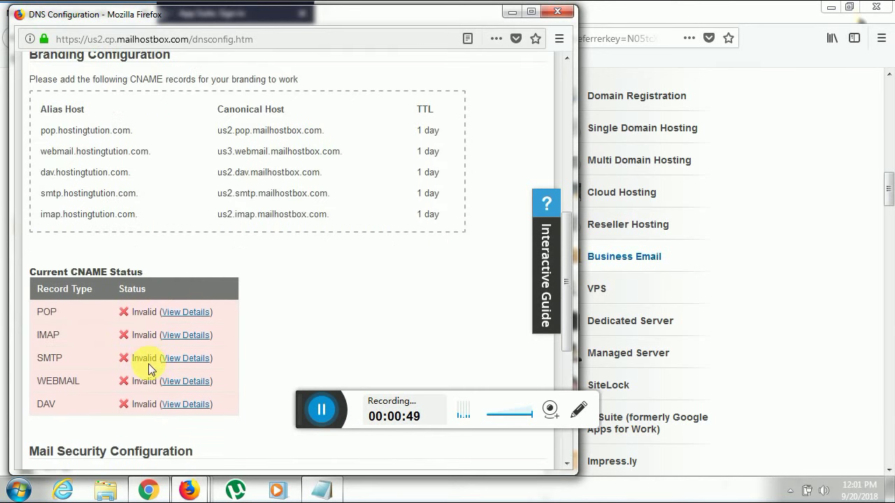
scroll(140, 342, up, 2)
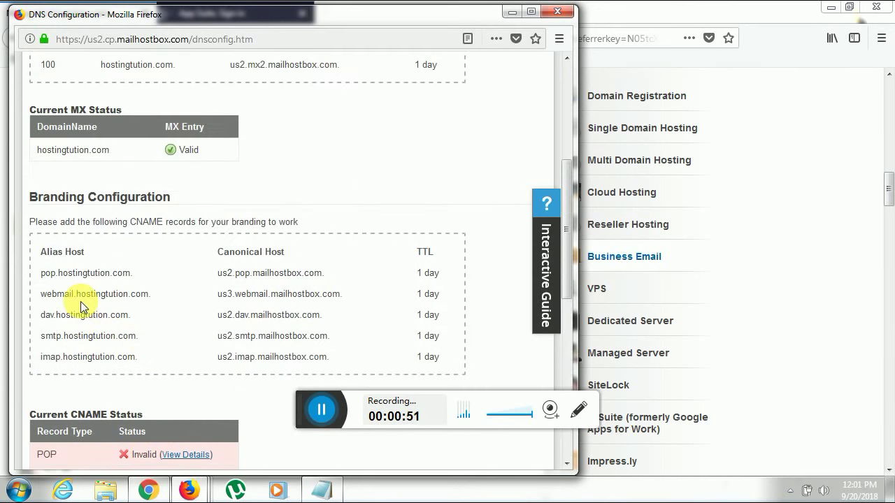
drag(42, 295, 148, 296)
scroll(153, 328, down, 3)
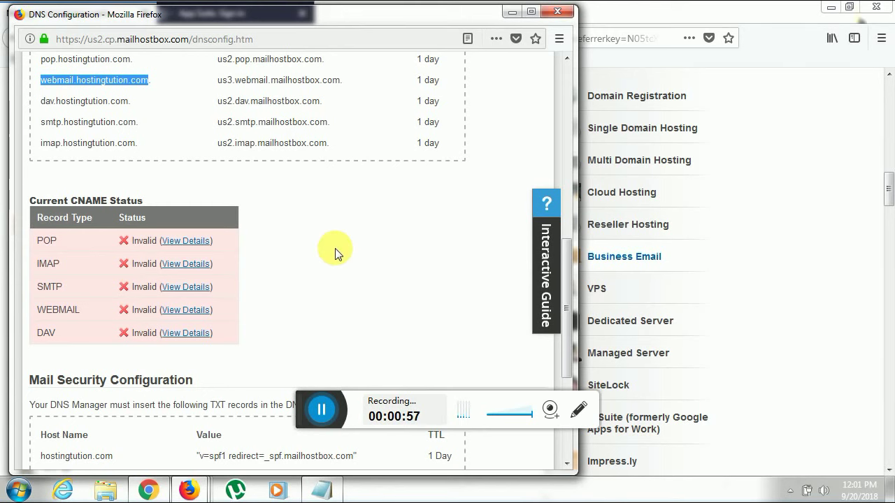
scroll(335, 248, down, 3)
scroll(333, 249, up, 7)
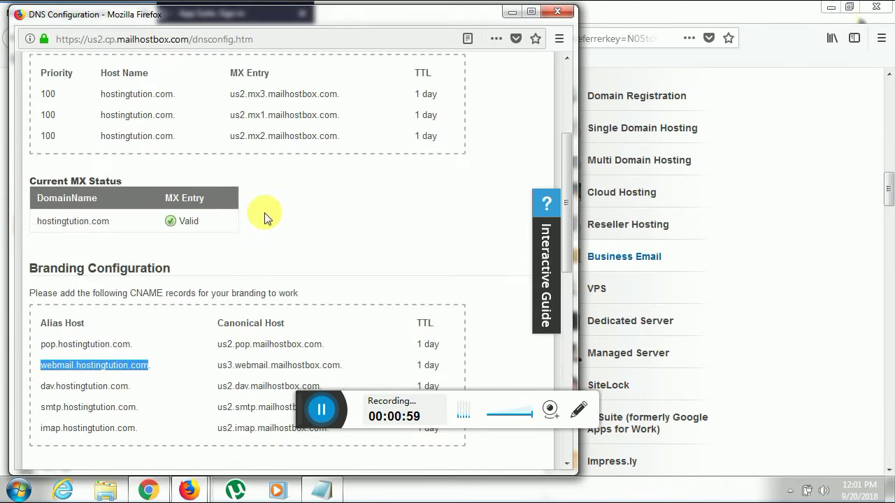
scroll(193, 253, down, 5)
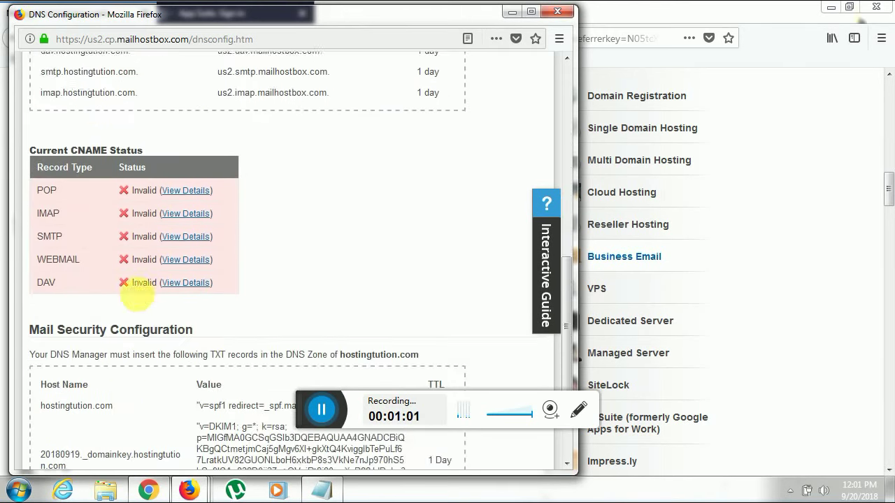
scroll(137, 295, down, 2)
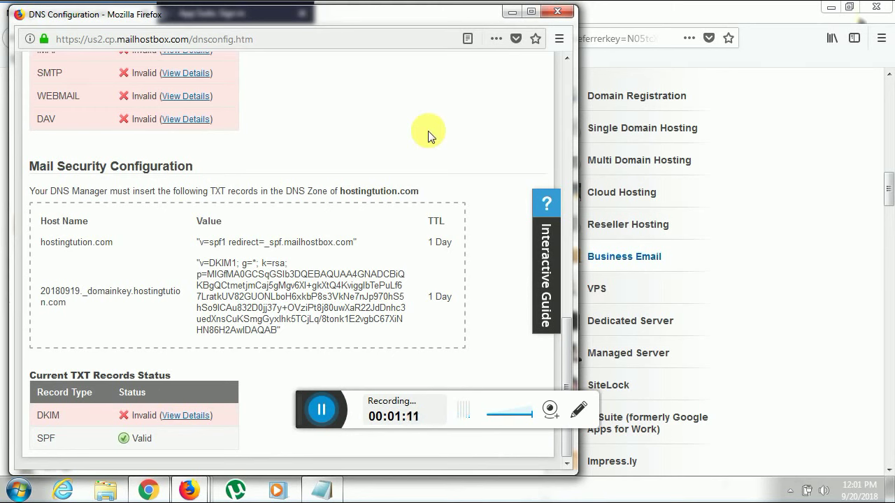
Close the DNS Configuration window and view the domain's only mail account details.
click(557, 12)
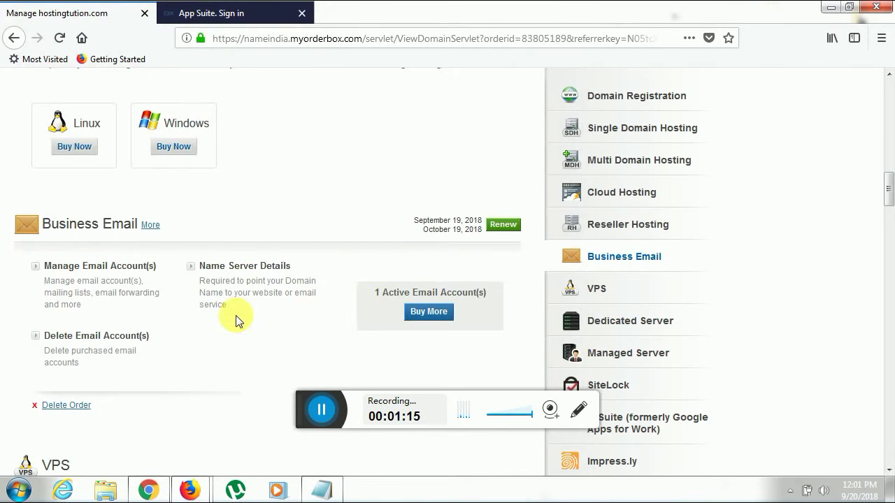
click(100, 269)
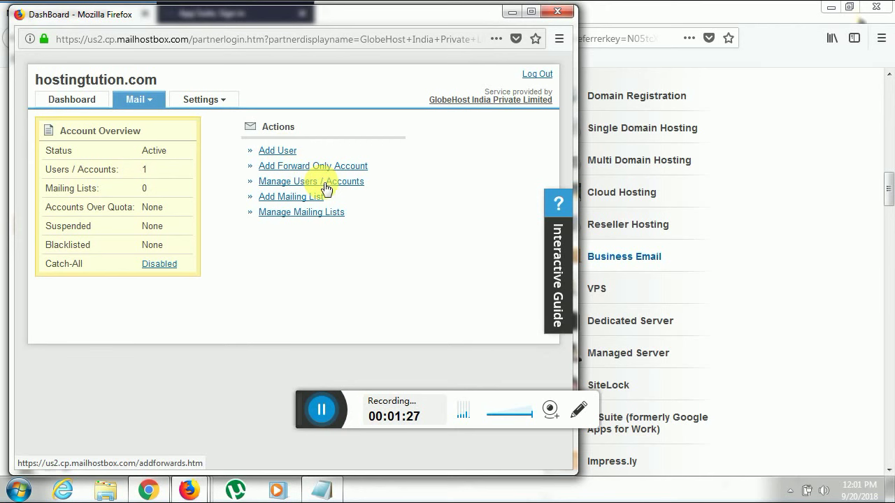
click(326, 184)
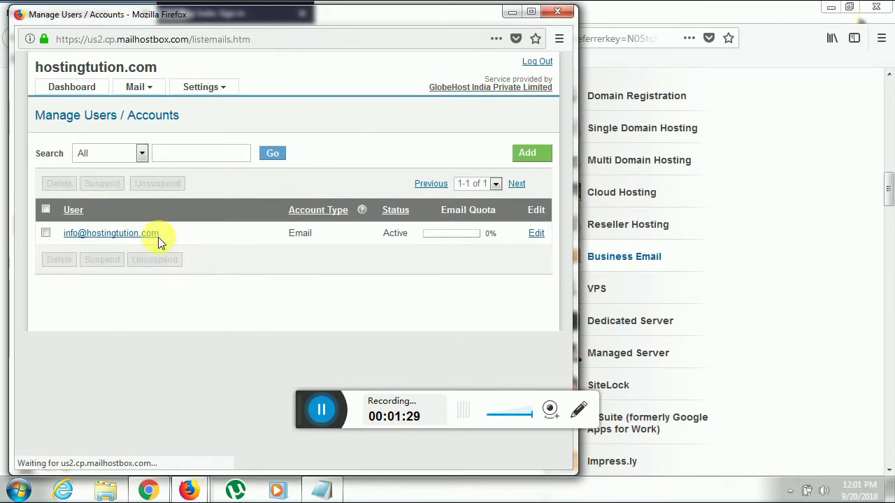
click(128, 248)
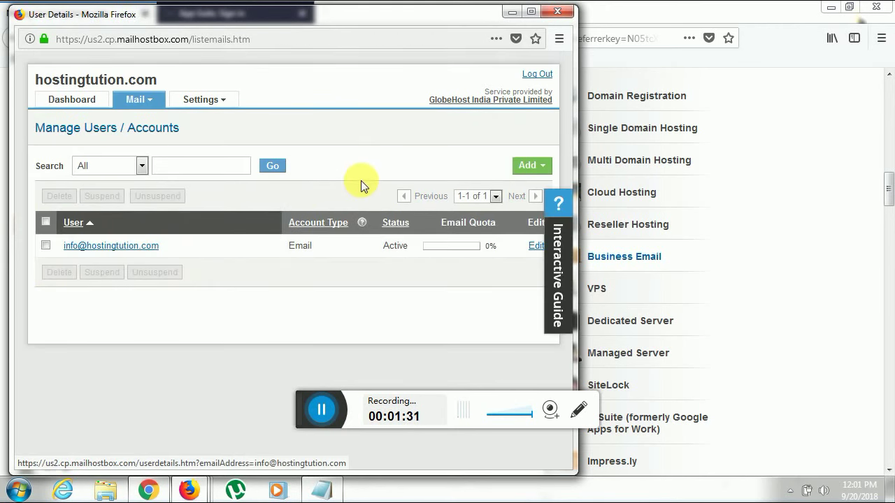
scroll(361, 180, down, 2)
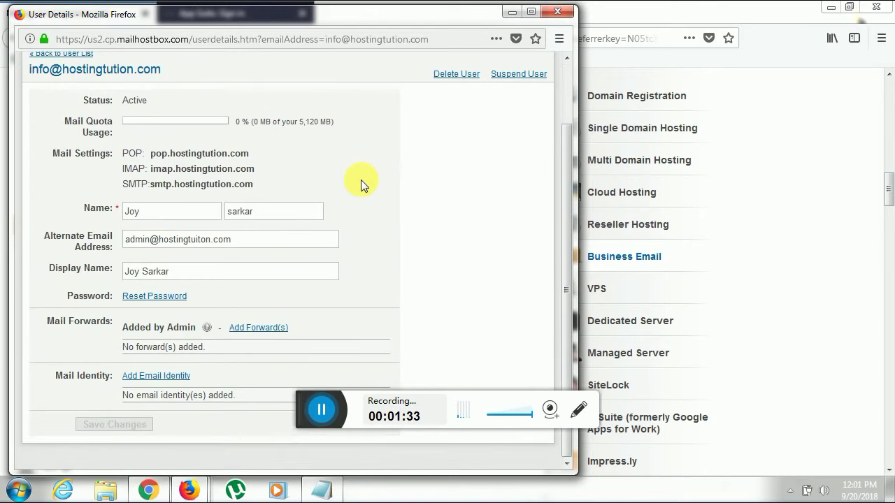
scroll(360, 184, up, 2)
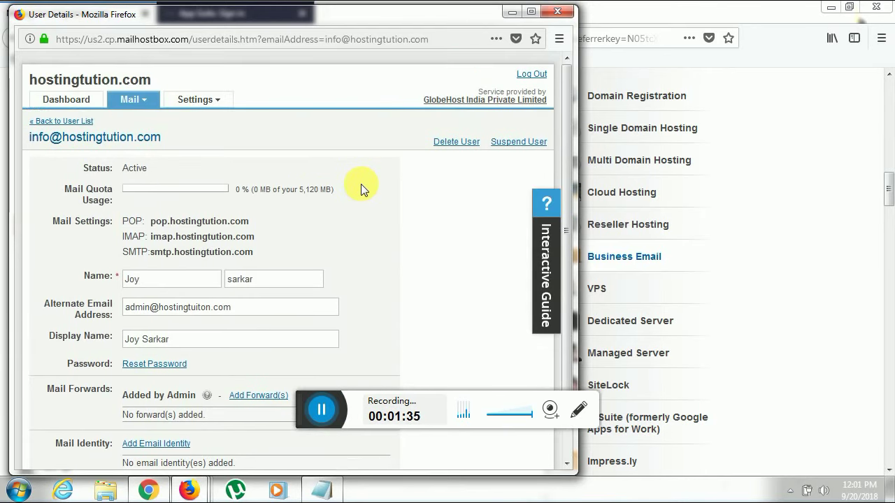
Reopen Mail > DNS Configuration and select the webmail alias host in the branding list.
click(74, 99)
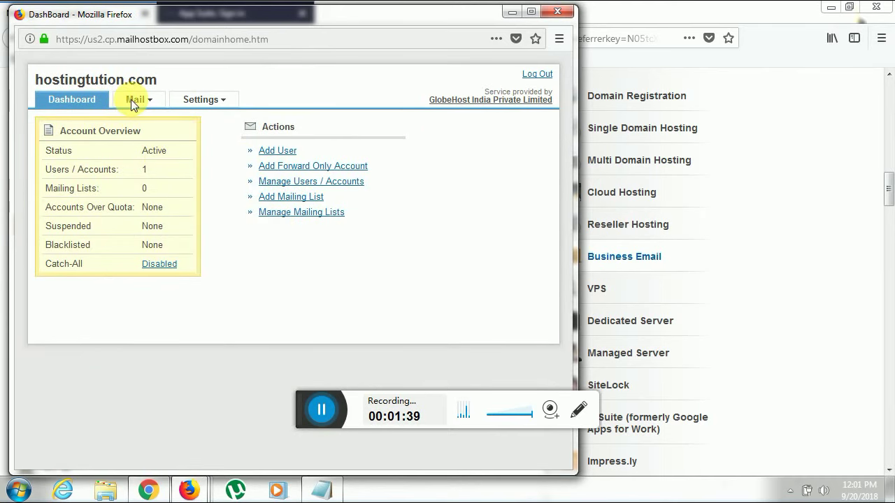
click(133, 99)
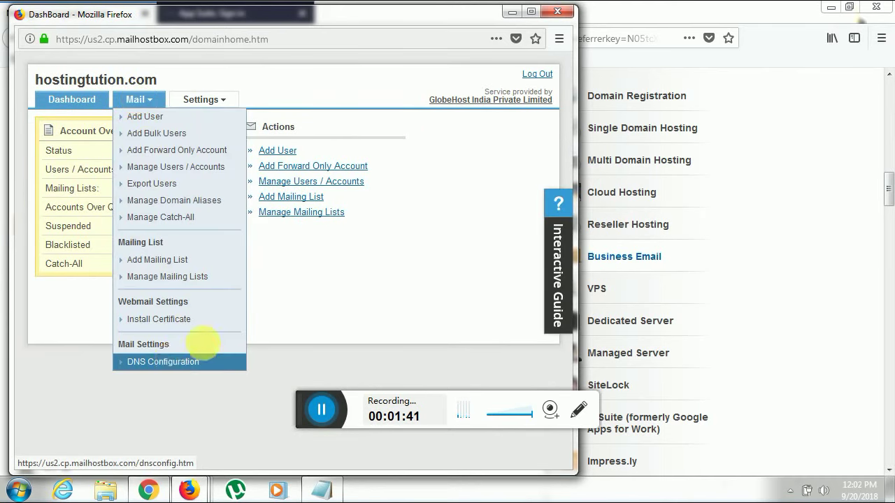
click(178, 362)
scroll(186, 290, down, 8)
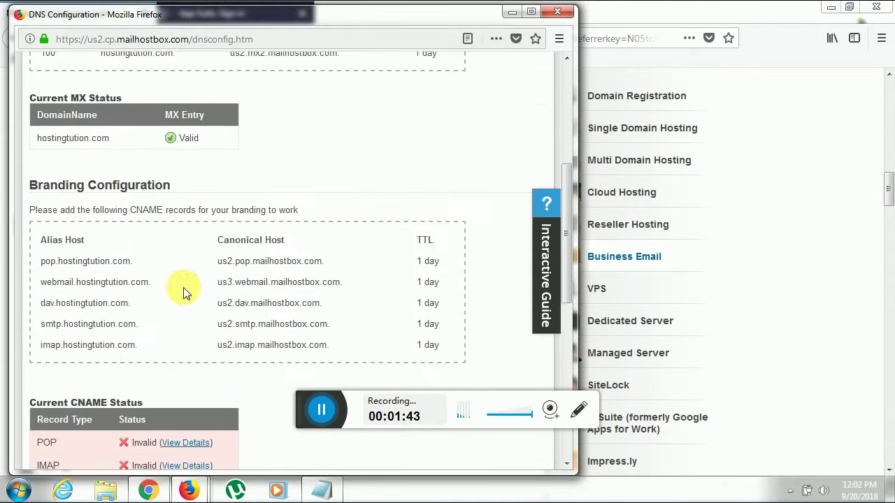
scroll(114, 200, up, 4)
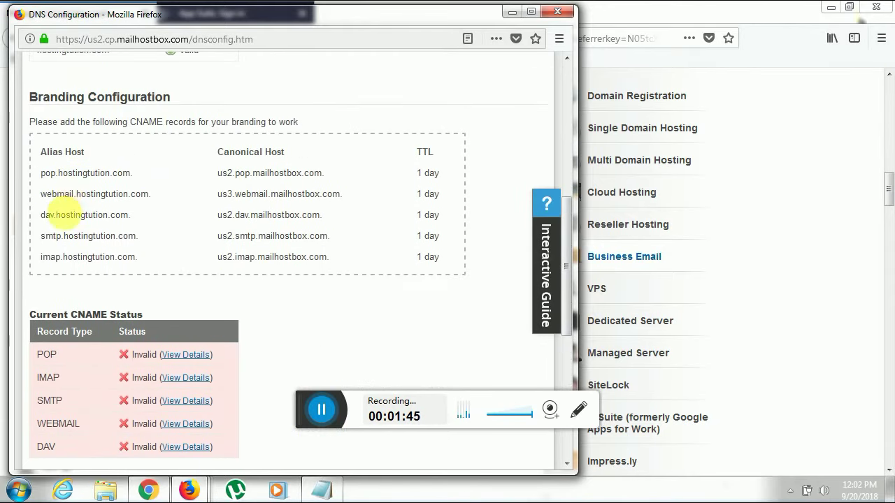
double_click(70, 194)
triple_click(72, 195)
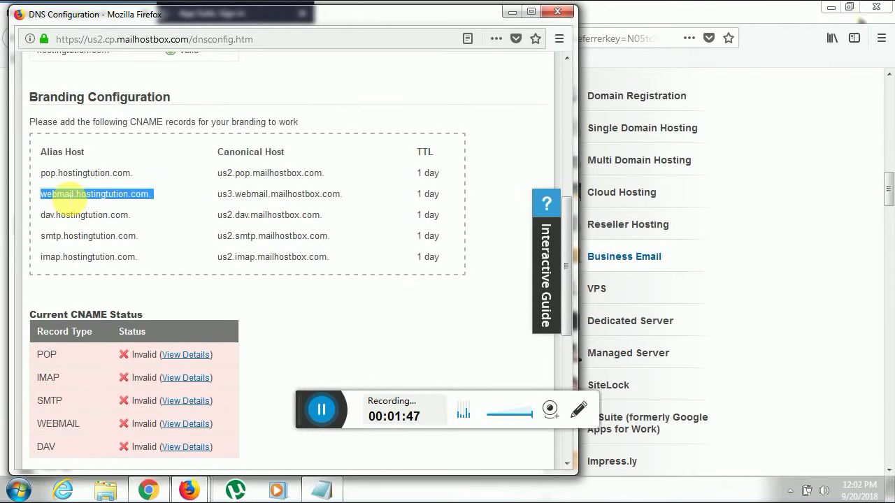
click(511, 12)
click(264, 7)
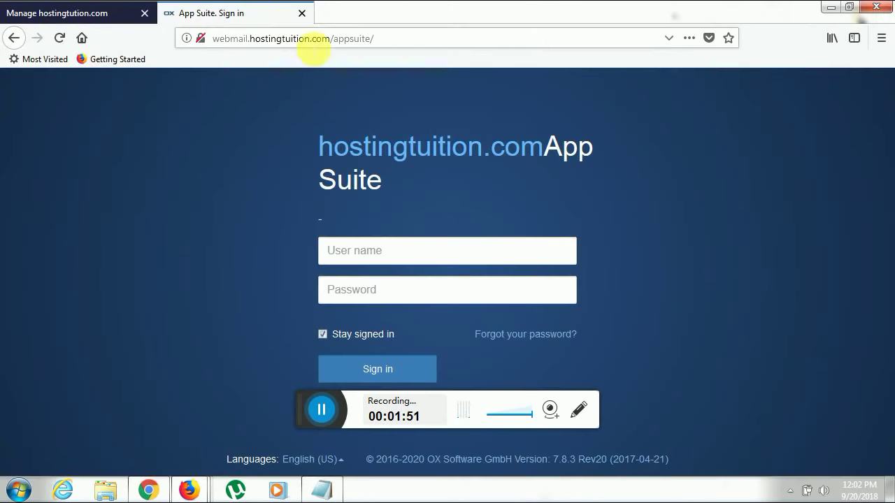
drag(399, 40, 334, 50)
click(223, 48)
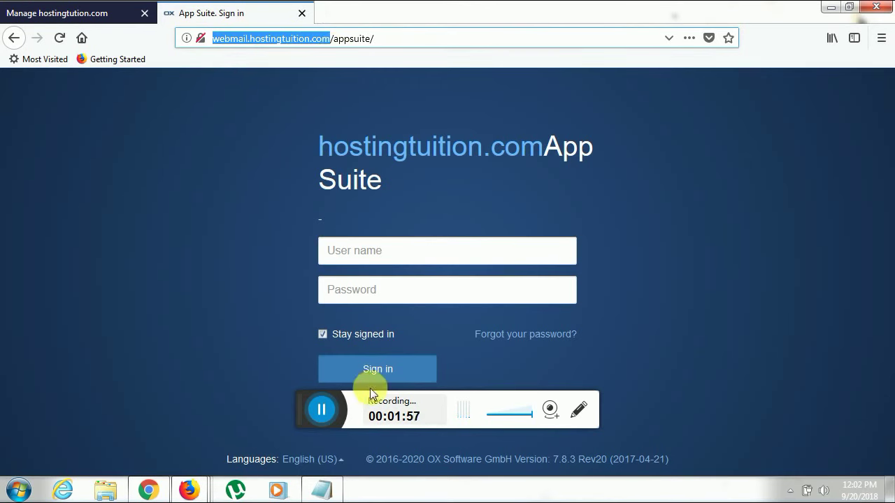
click(495, 398)
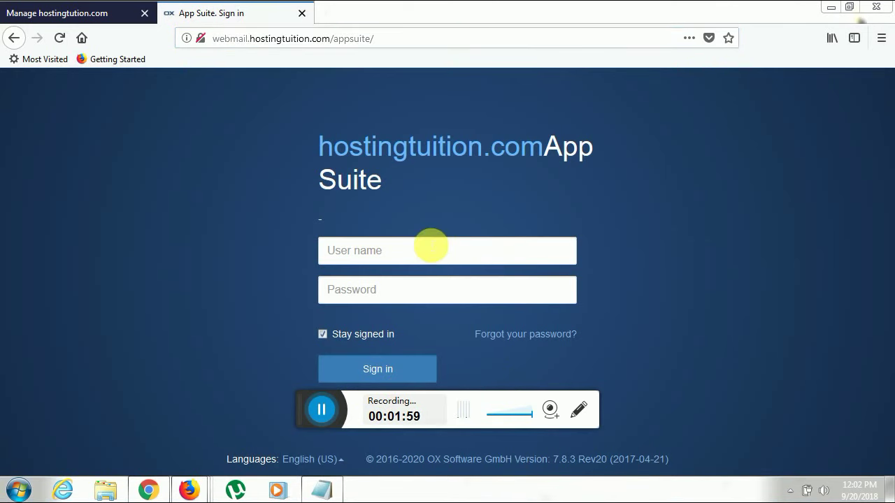
click(431, 249)
click(419, 289)
click(400, 248)
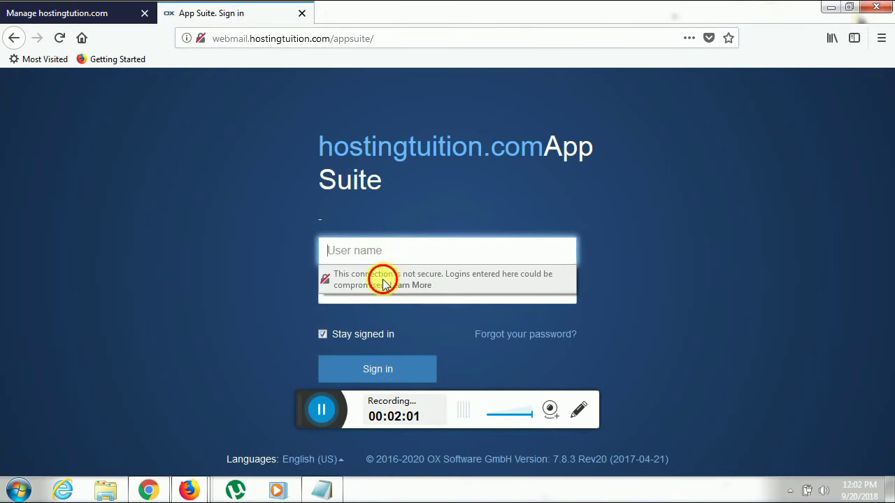
click(383, 285)
click(455, 14)
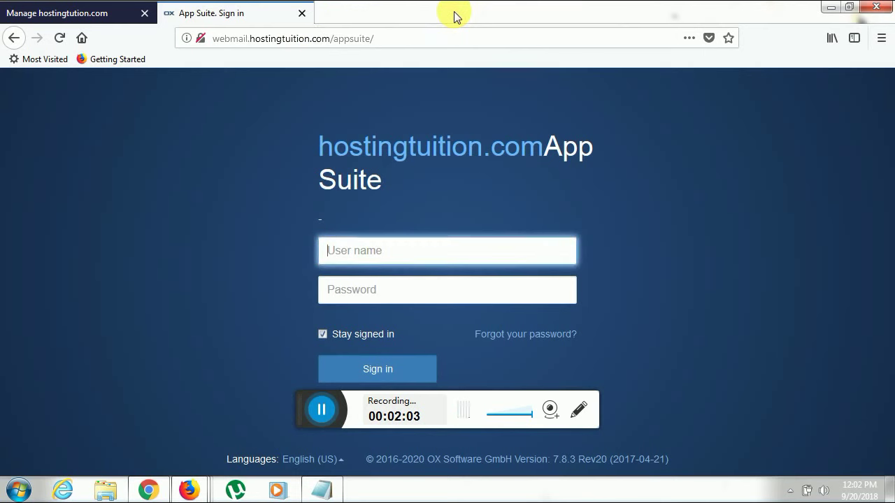
click(42, 13)
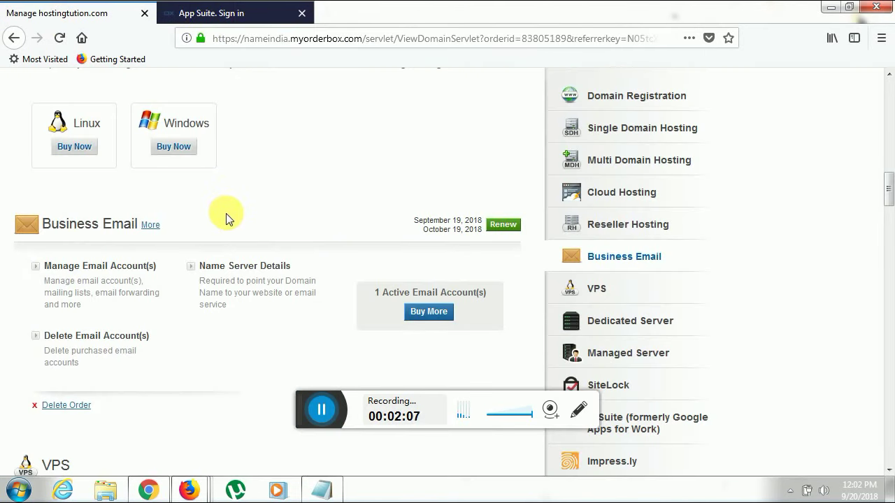
Restore the Mailhostbox window and open the only account under Manage Users / Accounts.
mouse_move(188, 490)
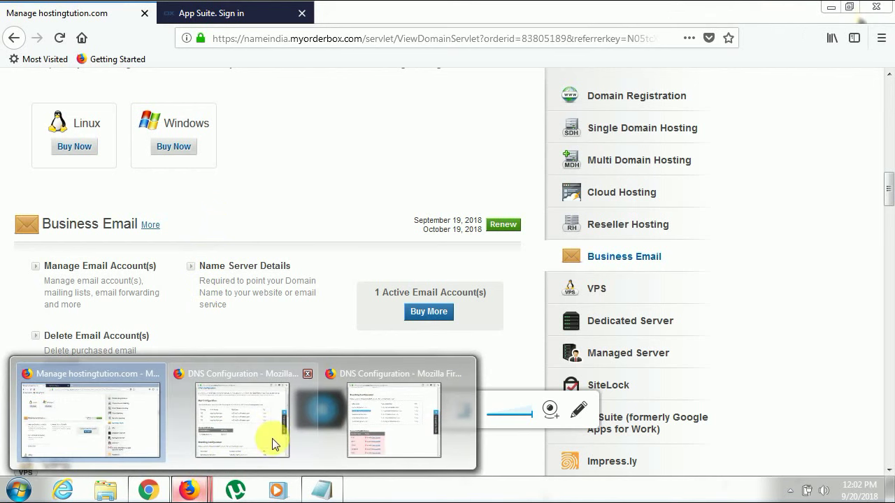
click(236, 411)
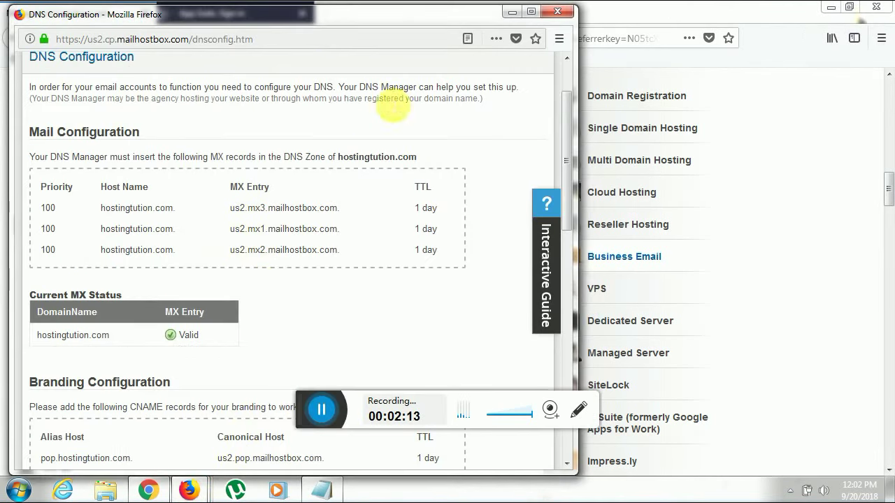
scroll(124, 130, up, 2)
click(65, 108)
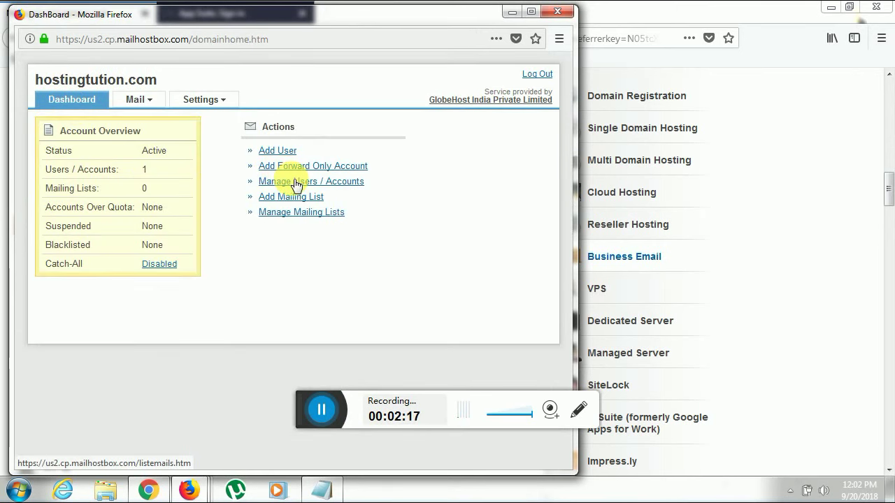
click(294, 182)
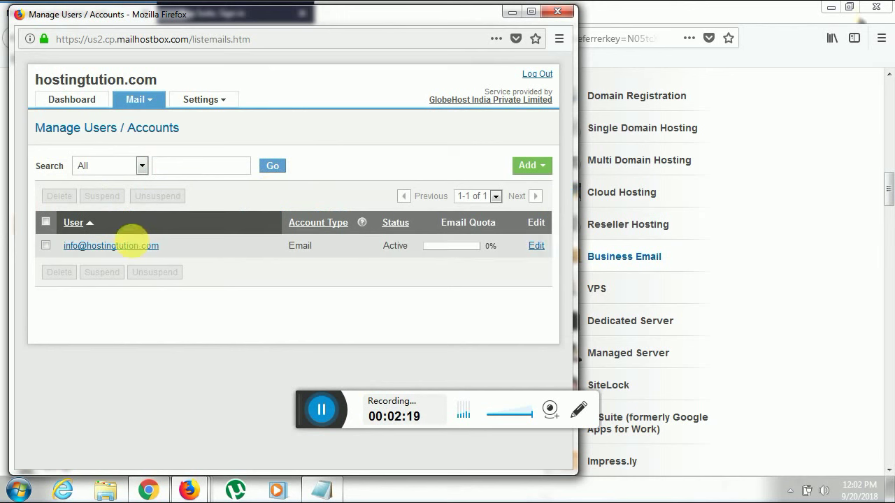
click(133, 244)
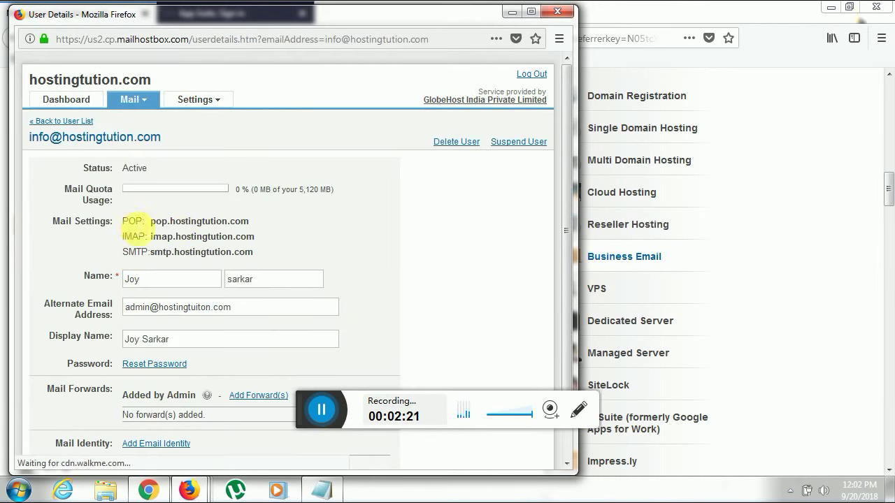
Highlight the pop, imap and smtp.hostingtution.com server names in the account's Mail Settings.
drag(50, 221, 283, 253)
click(210, 231)
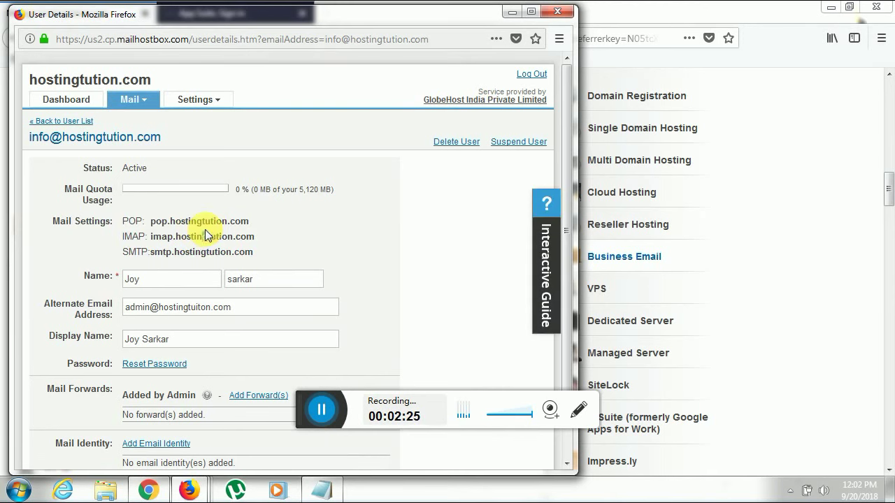
drag(203, 236, 208, 237)
scroll(206, 210, down, 2)
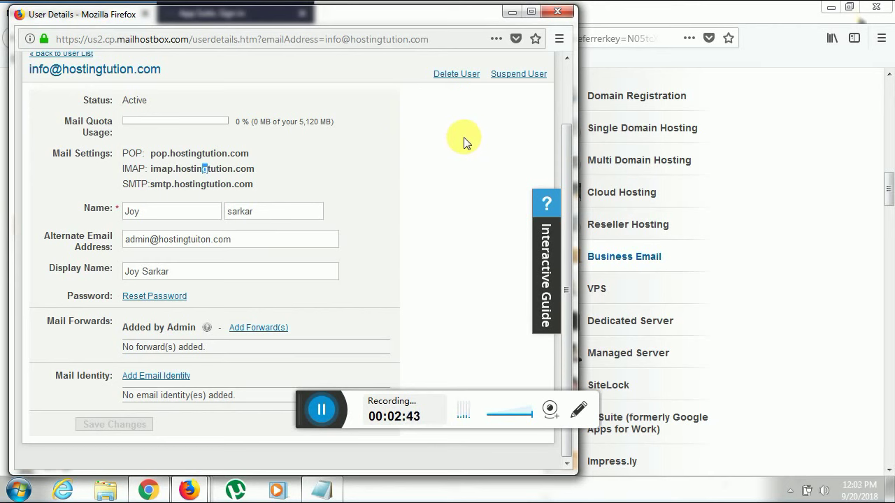
click(329, 423)
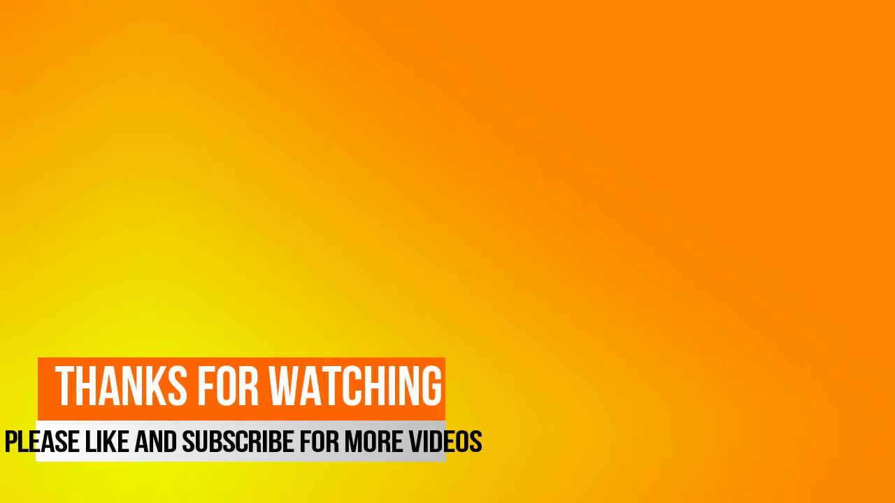